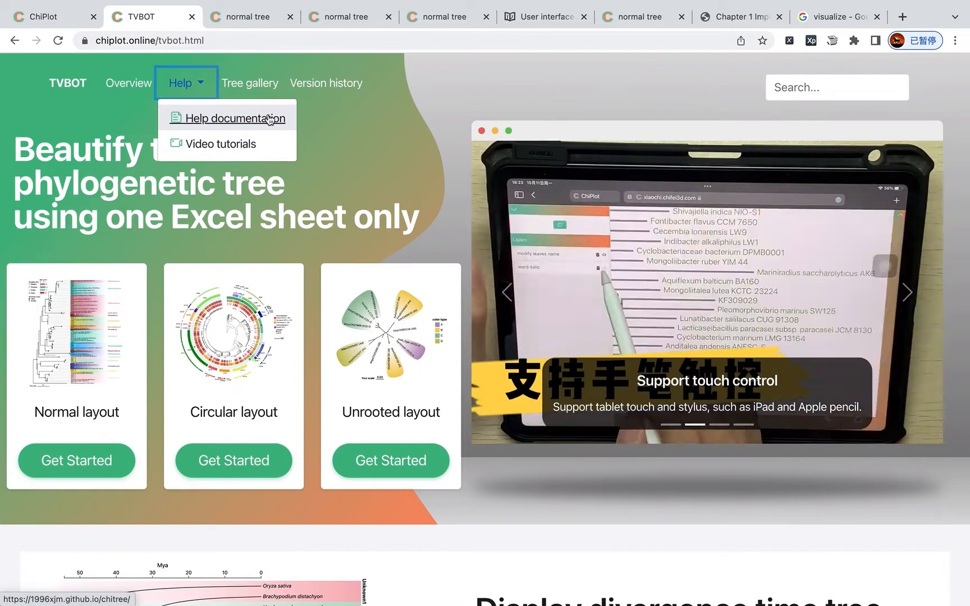
Step: Close the Help menu and open the Normal layout tree editor
left_click(364, 135)
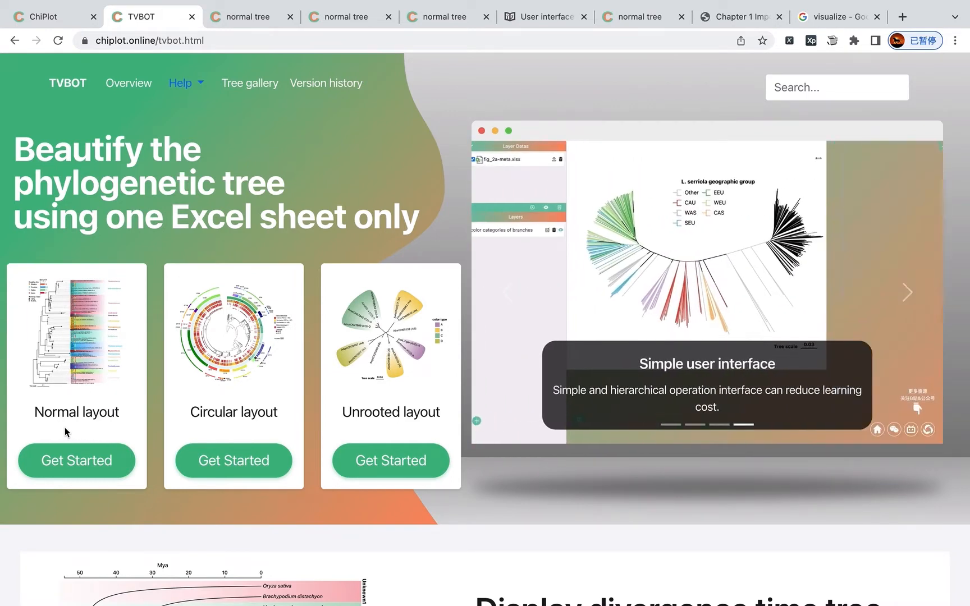
left_click(71, 459)
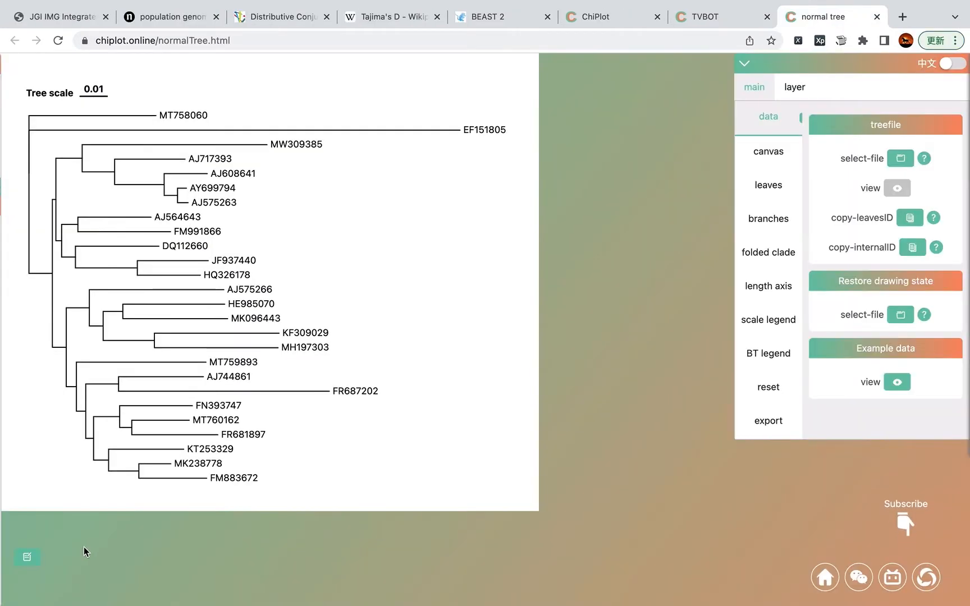
Step: Toggle the layers panel and the attributes panel while panning the tree around the canvas
left_click(26, 557)
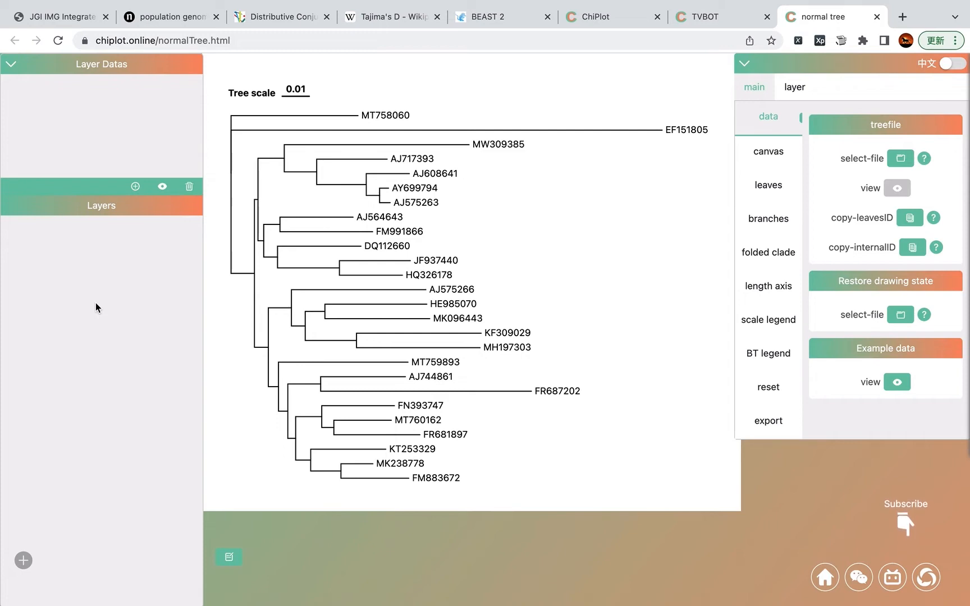
left_click_drag(310, 319, 396, 246)
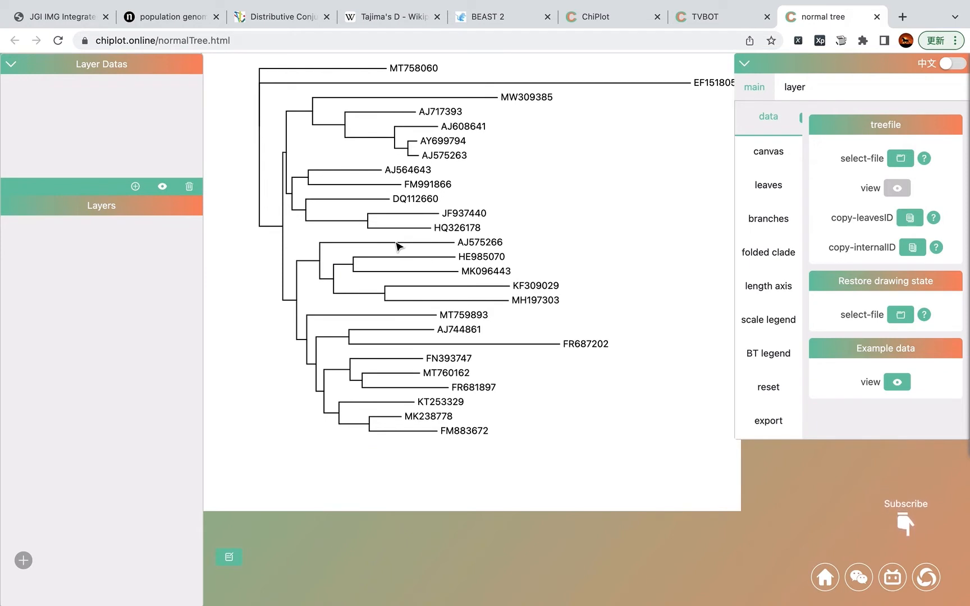
left_click_drag(422, 262, 387, 280)
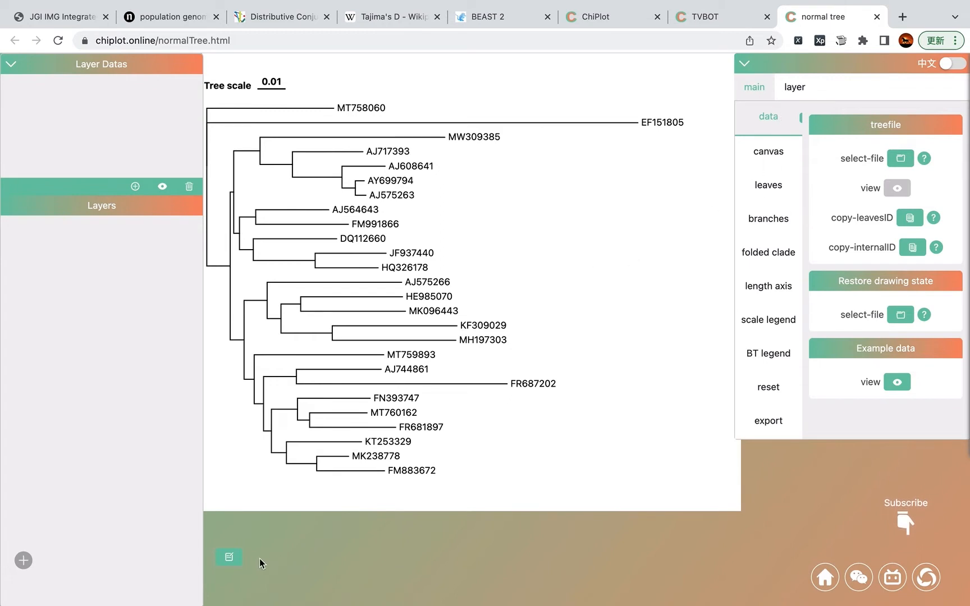
left_click(229, 559)
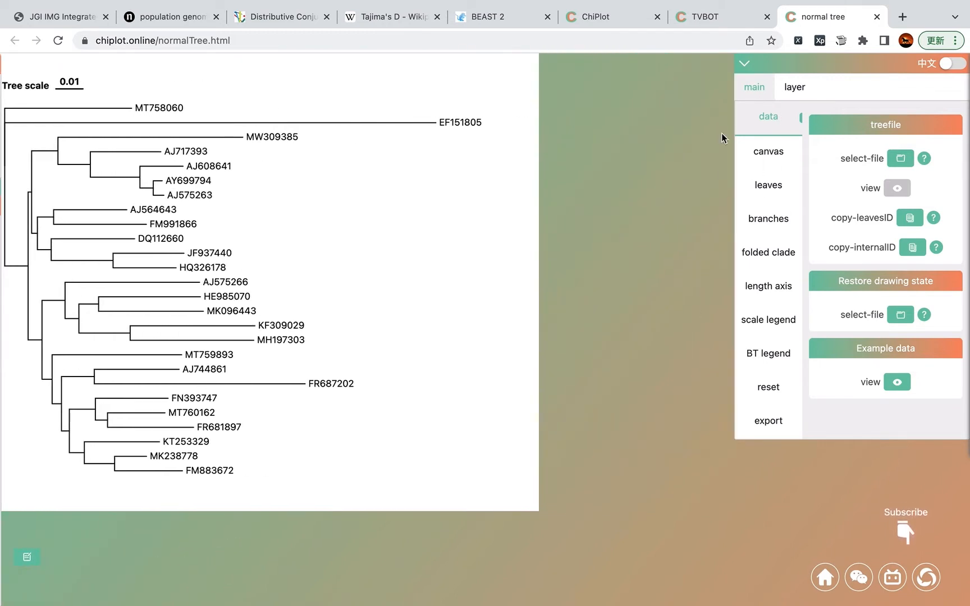
left_click(744, 65)
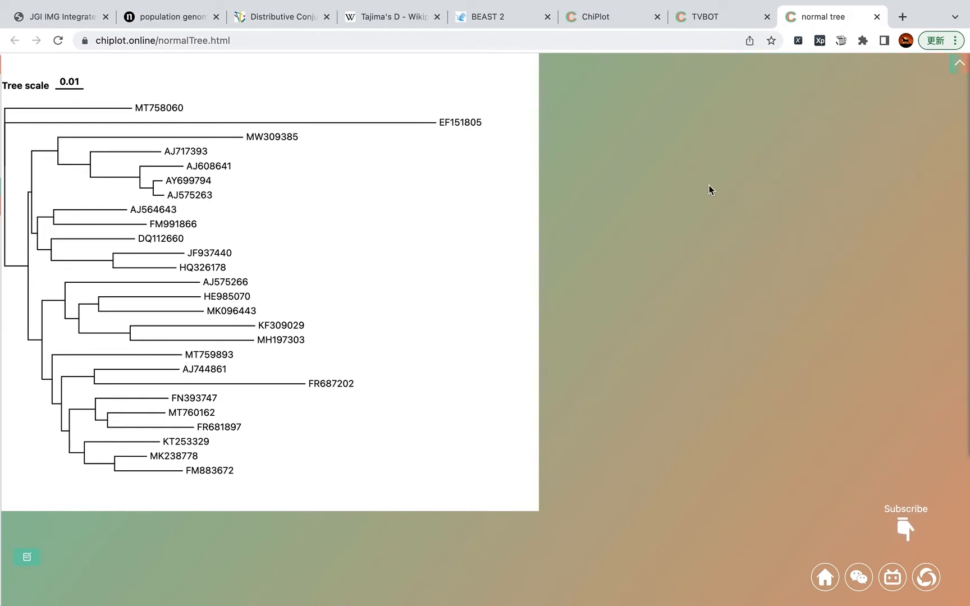
left_click(960, 63)
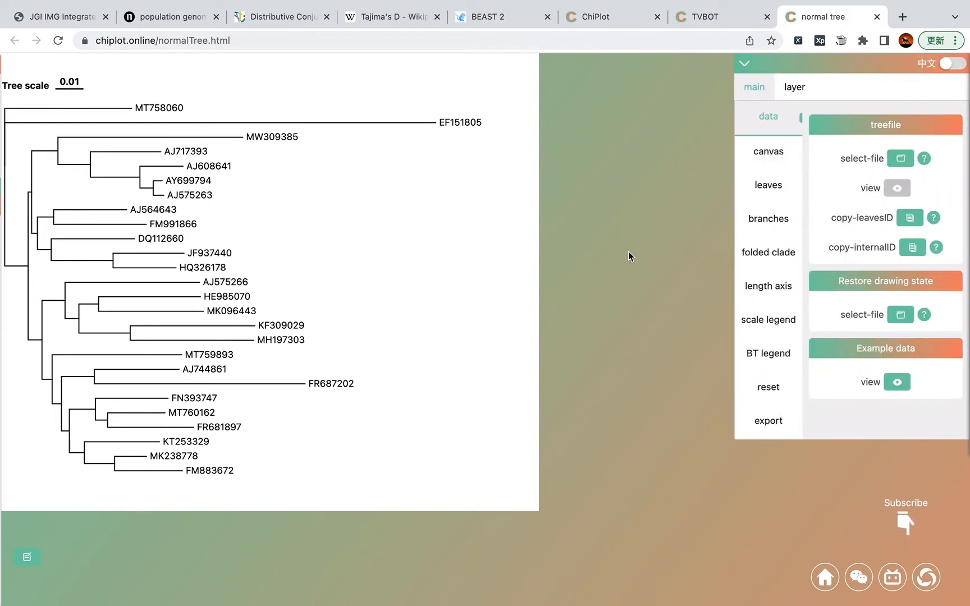
Step: Resize the canvas by dragging its edges, widening it and then shrinking it from the corner
left_click_drag(180, 298, 205, 300)
mouse_move(245, 276)
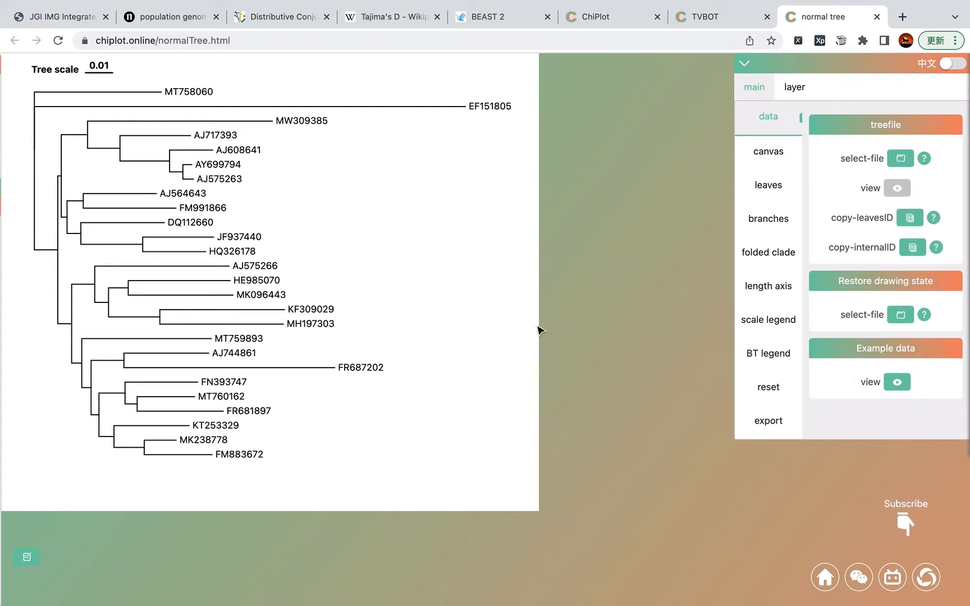
left_click_drag(541, 322, 689, 319)
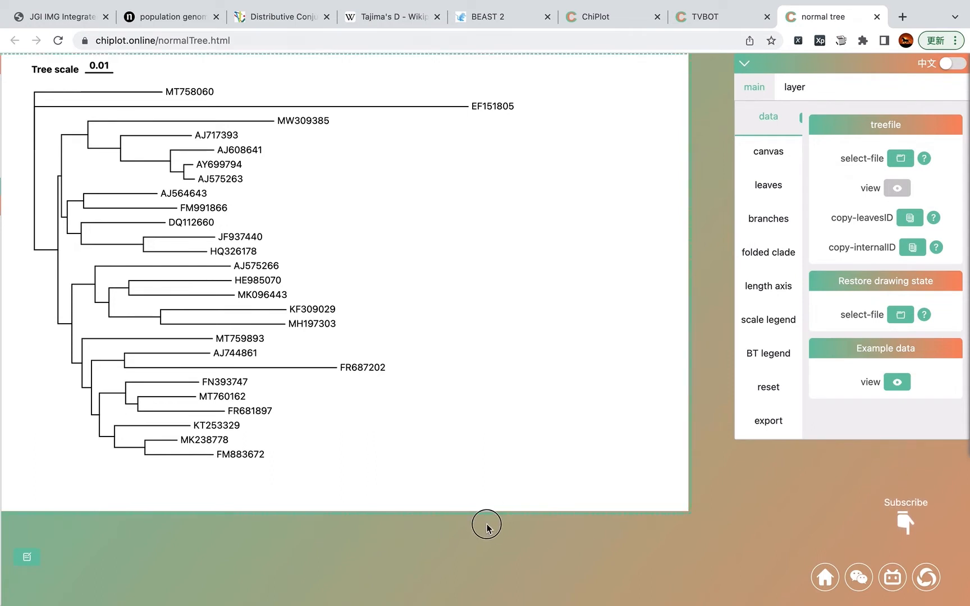
scroll(706, 508, "down", 2)
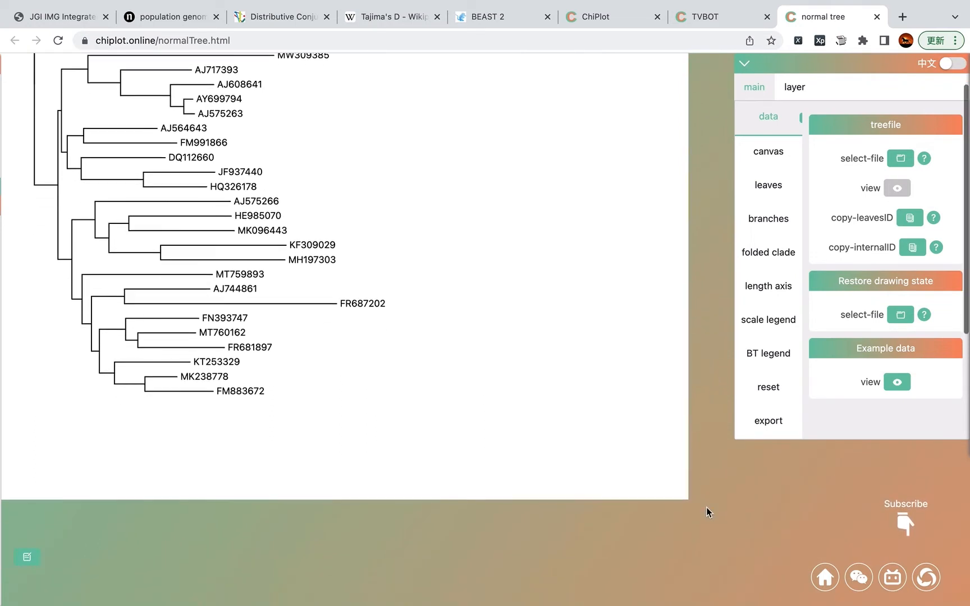
left_click_drag(687, 500, 575, 408)
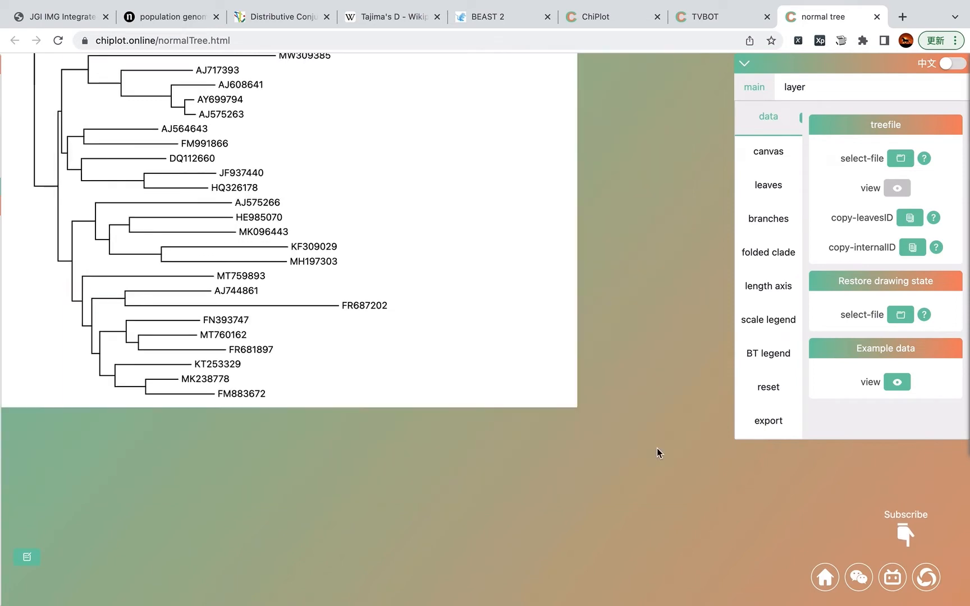
scroll(644, 345, "up", 2)
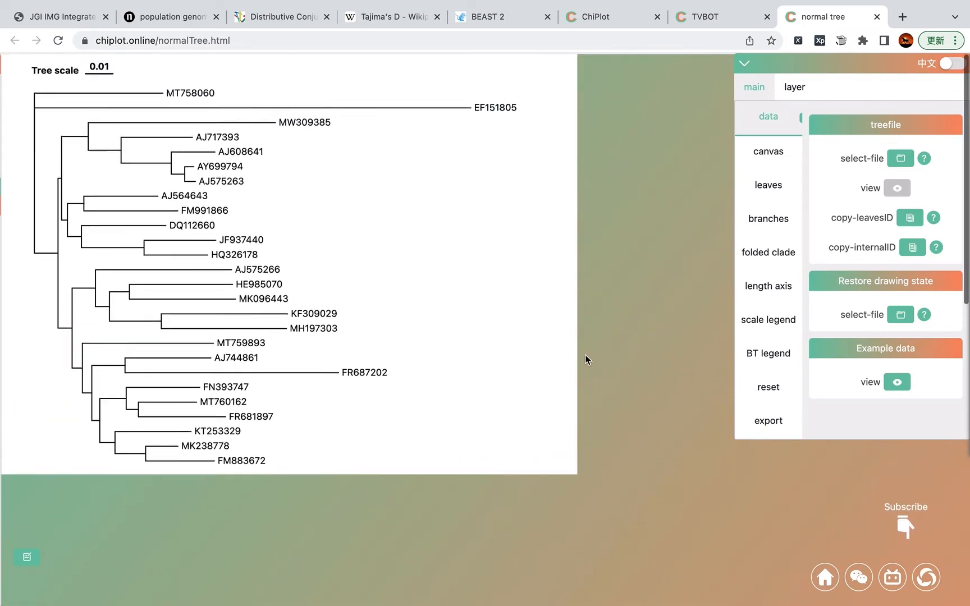
Step: Show the margin box and drag its edges to rescale the tree to fill most of the canvas
mouse_move(191, 278)
left_mouse_down()
mouse_move(194, 232)
mouse_move(198, 271)
left_mouse_up()
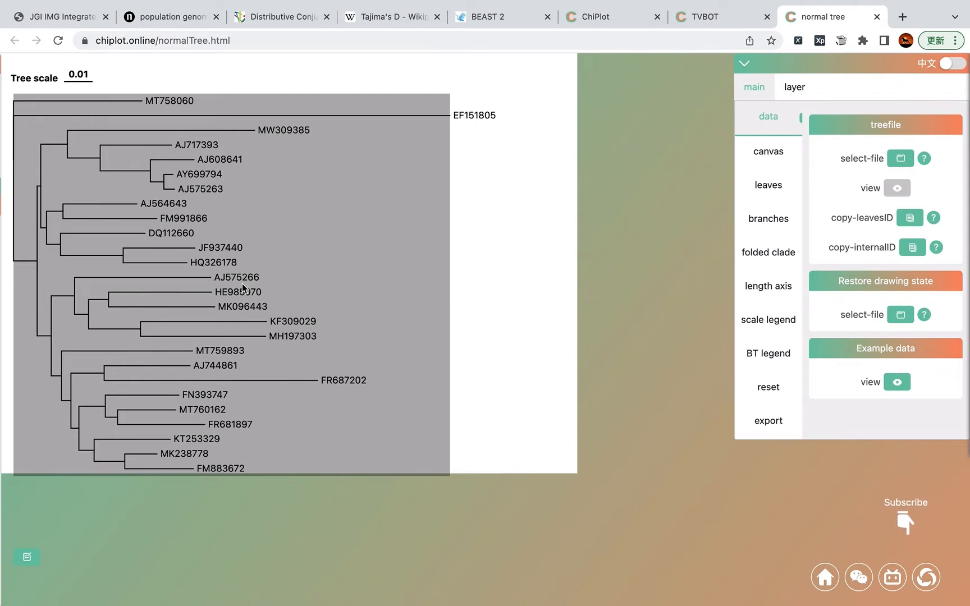
left_click(293, 251)
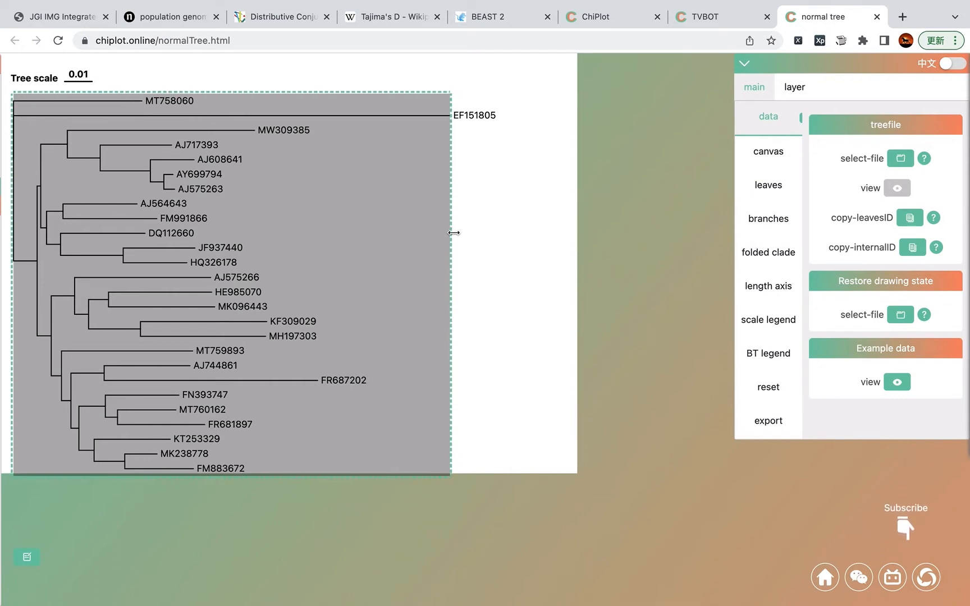
left_click_drag(454, 232, 263, 227)
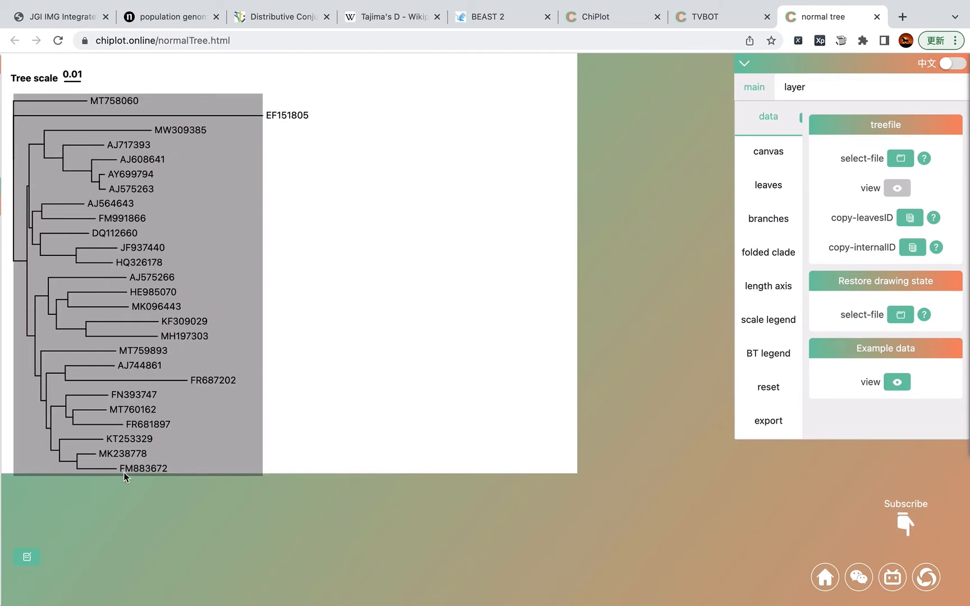
left_click_drag(123, 472, 141, 318)
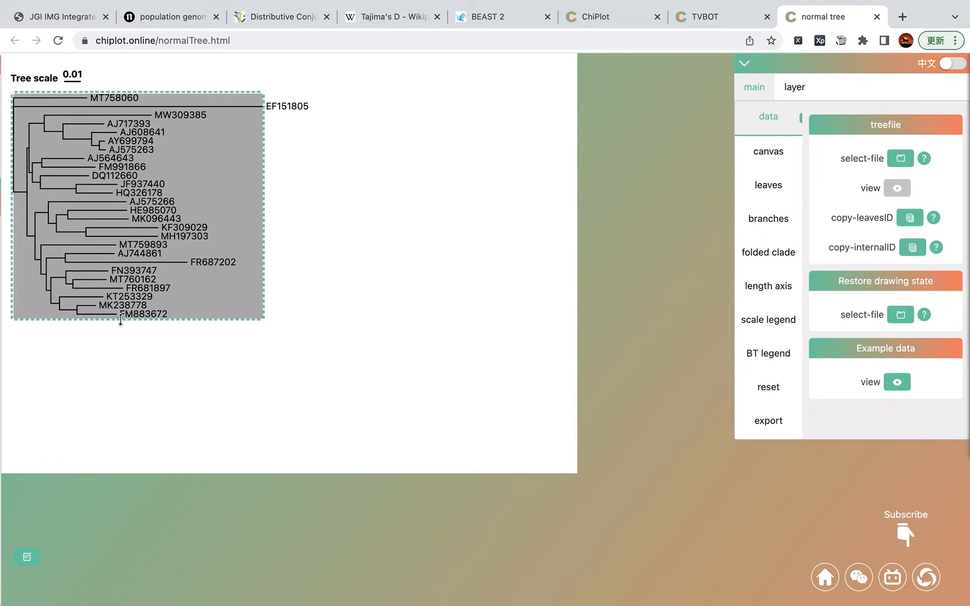
left_click_drag(123, 321, 122, 418)
left_click_drag(264, 225, 494, 278)
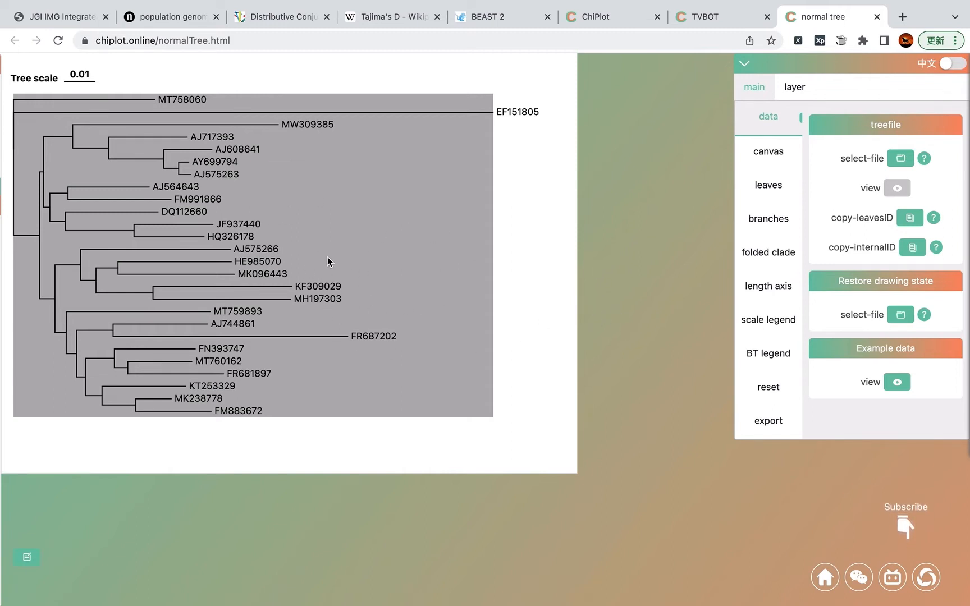
left_click(349, 266)
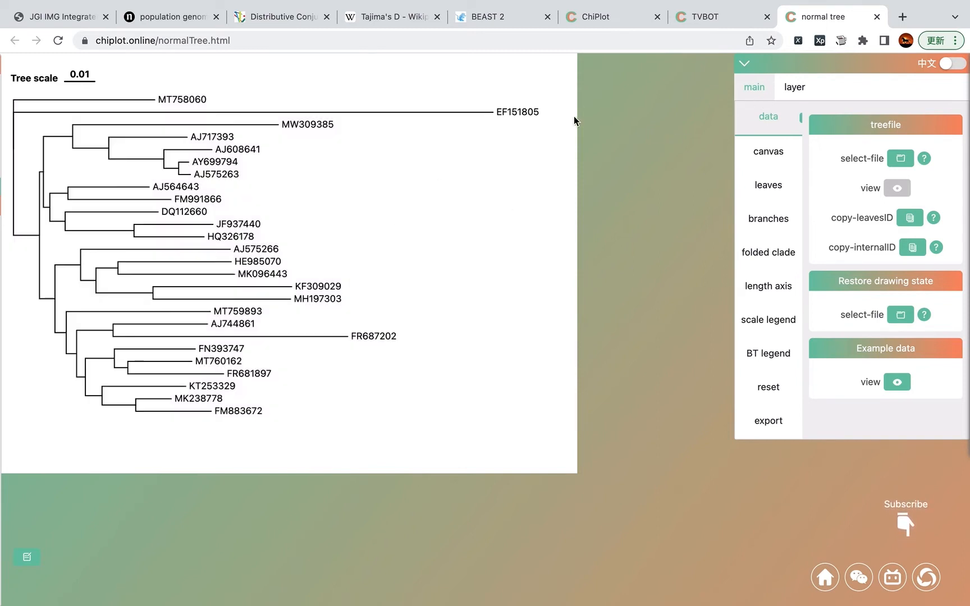
Step: Open the help documentation's canvas page and read its margin section
left_click(705, 17)
left_click(181, 79)
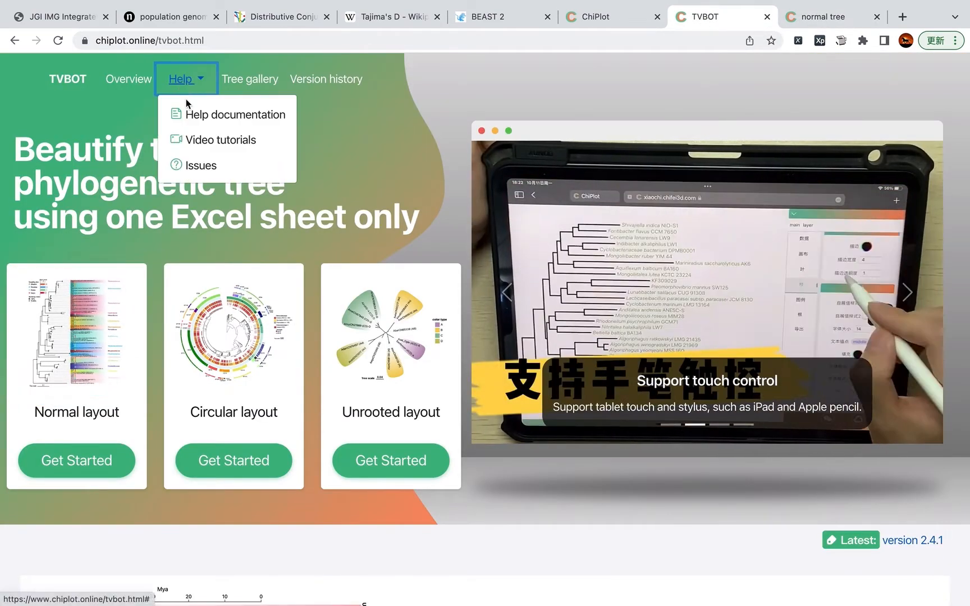
left_click(187, 115)
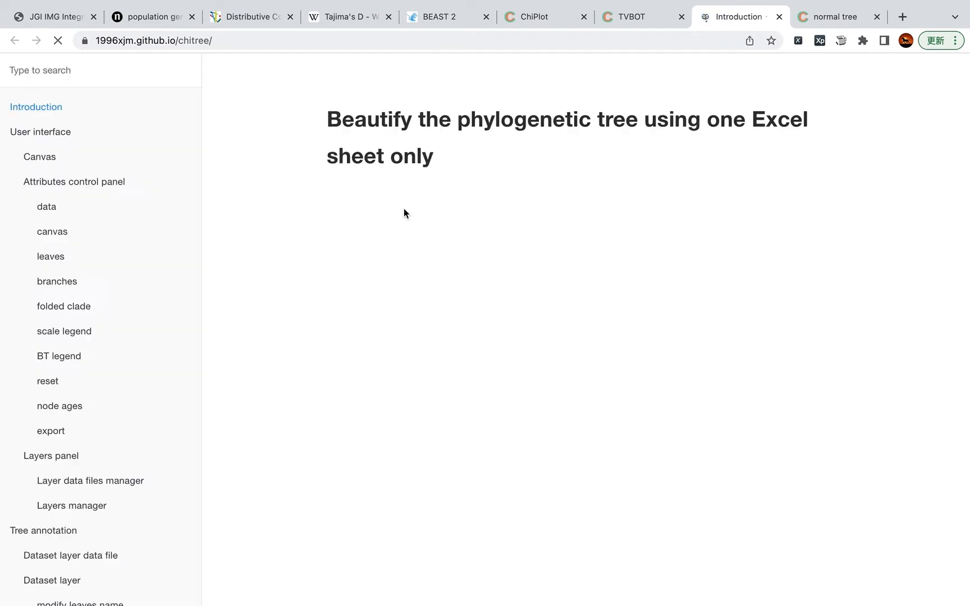
left_click(56, 235)
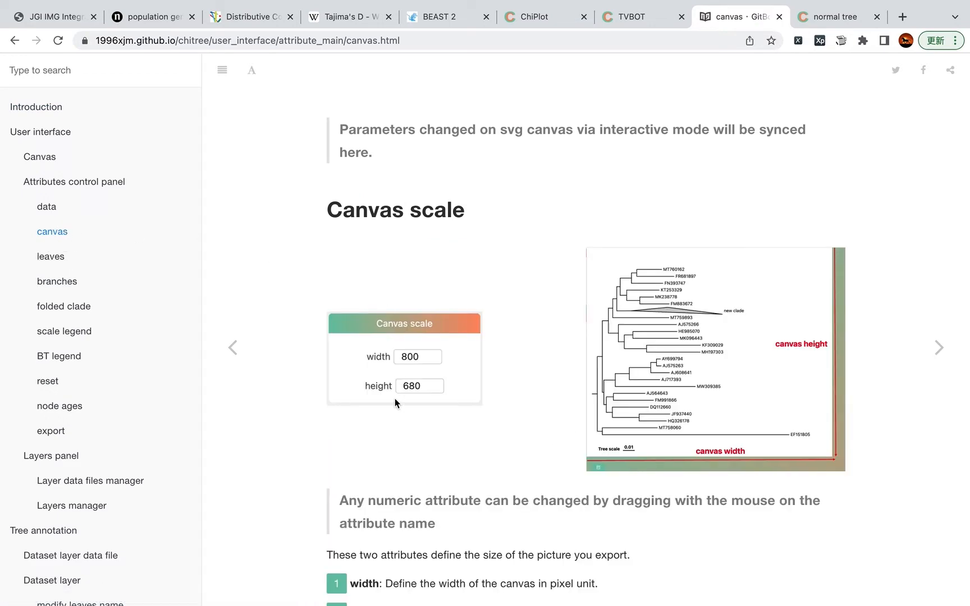
scroll(394, 400, "down", 10)
scroll(546, 304, "down", 1)
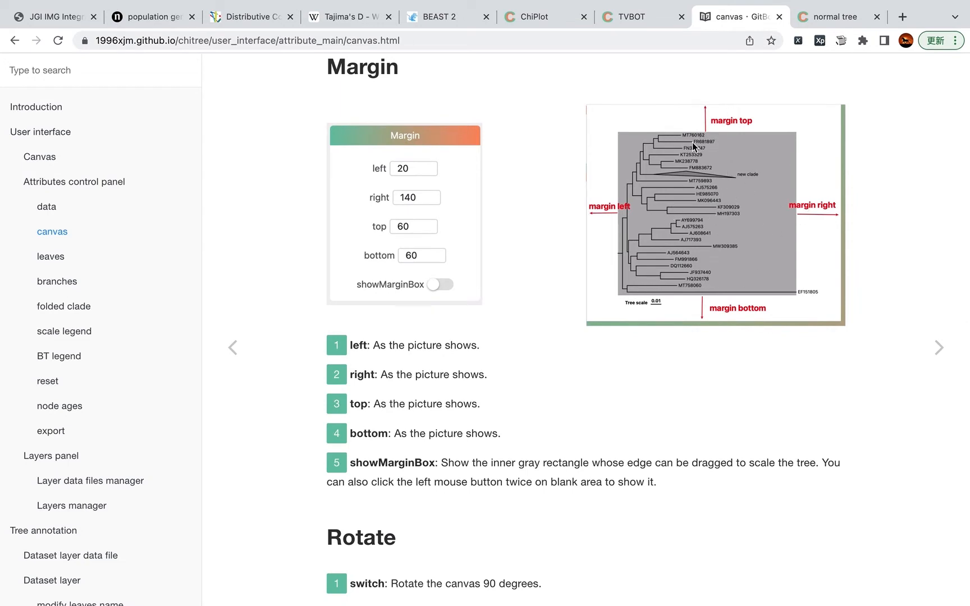
Step: Compare the margin documentation with the tree editor by switching between the two tabs
left_click(814, 17)
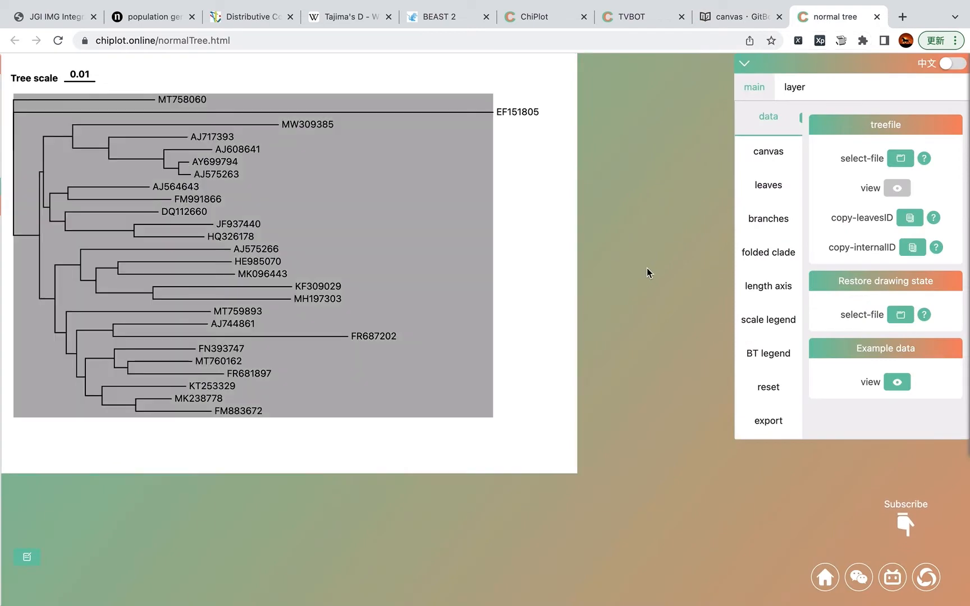
left_click(744, 16)
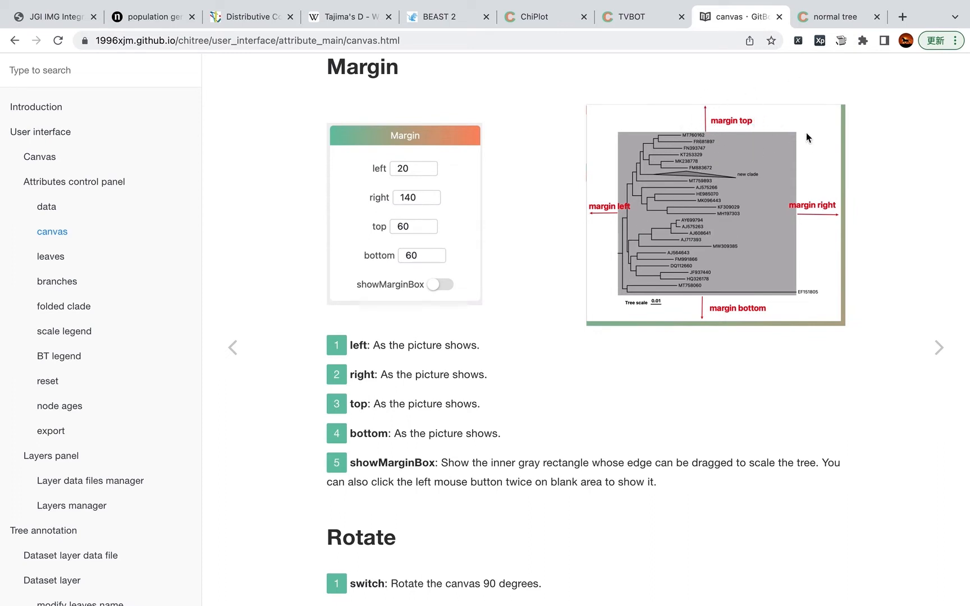
left_click(831, 17)
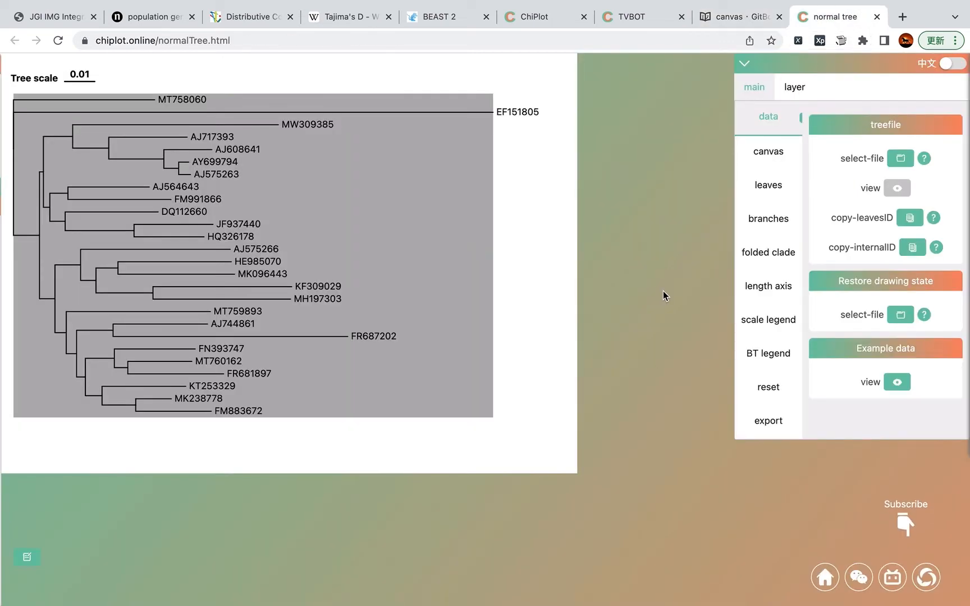
left_click(702, 19)
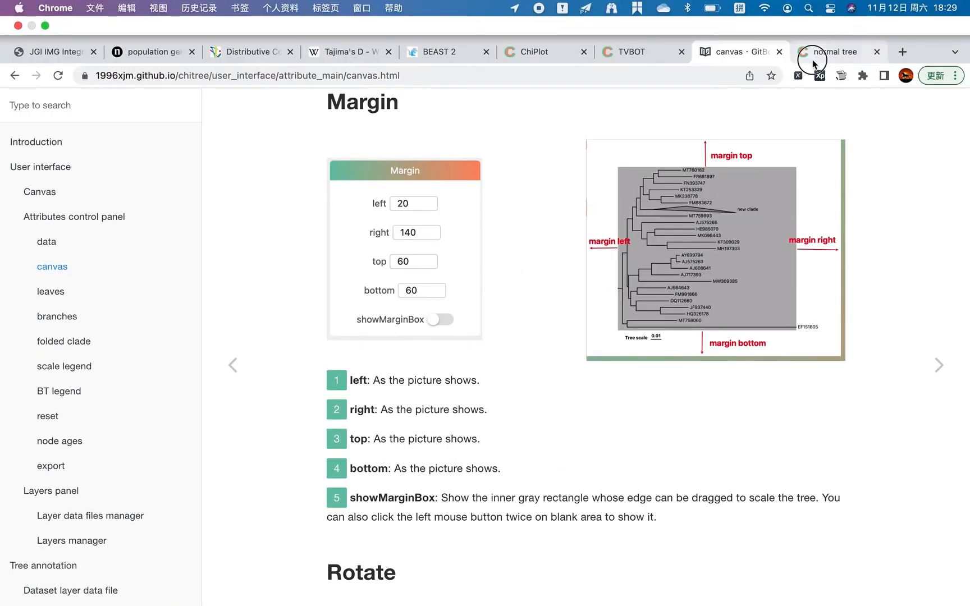
left_click(835, 16)
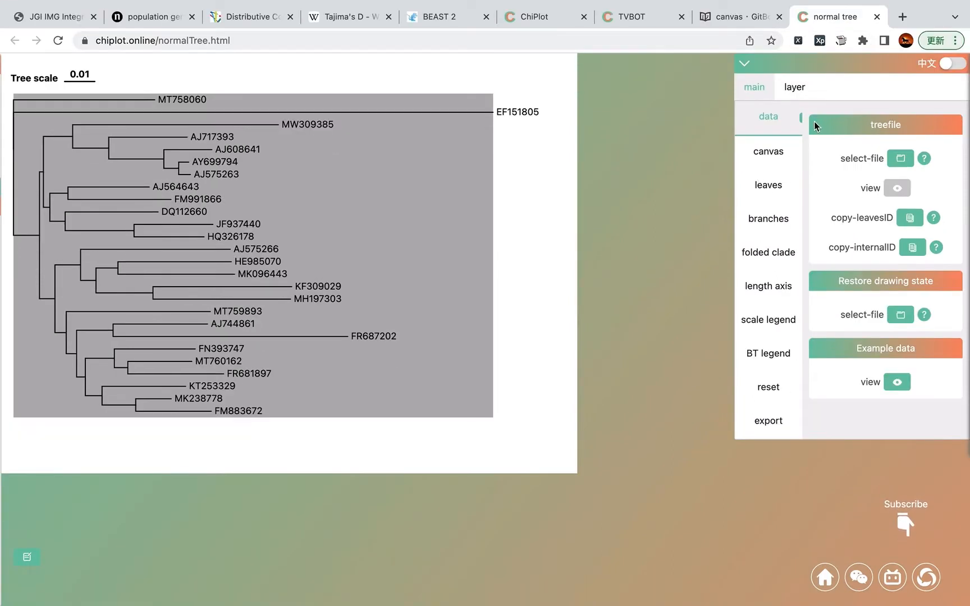
Step: In the canvas settings, set the left margin to 40, then drag the margin box's left edge to about 271
left_click(777, 158)
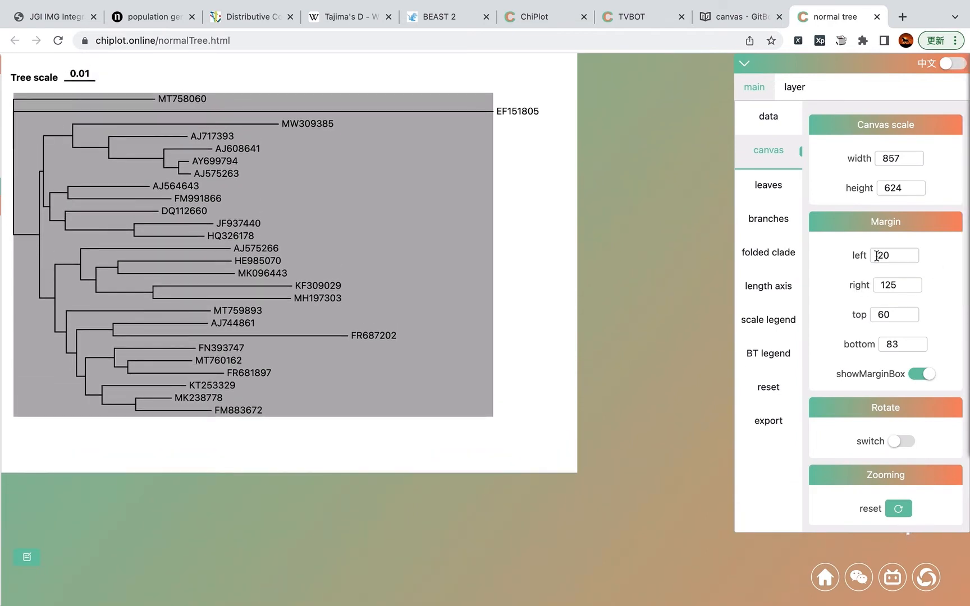
double_click(903, 256)
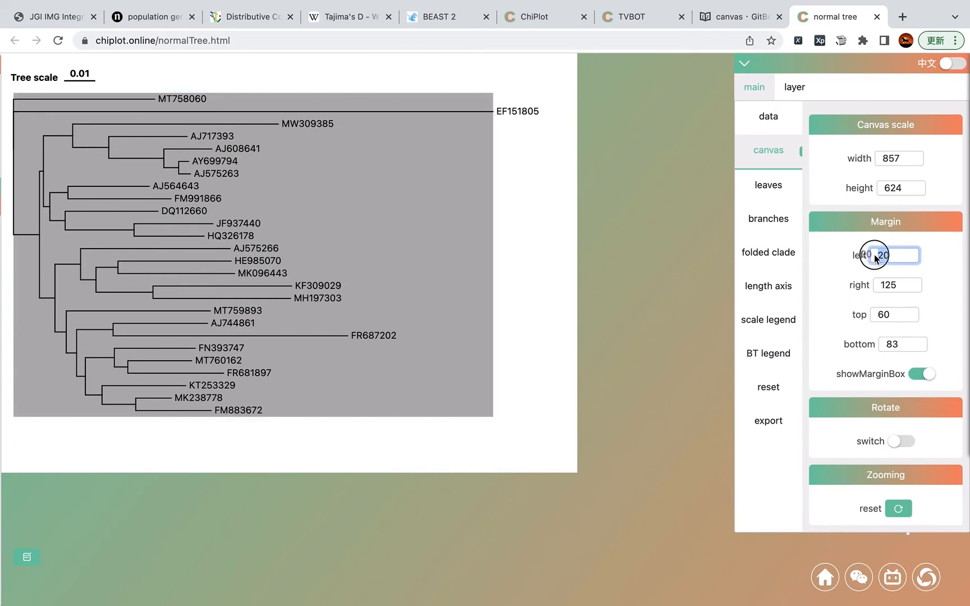
left_click(897, 256)
key("BackSpace")
type("4")
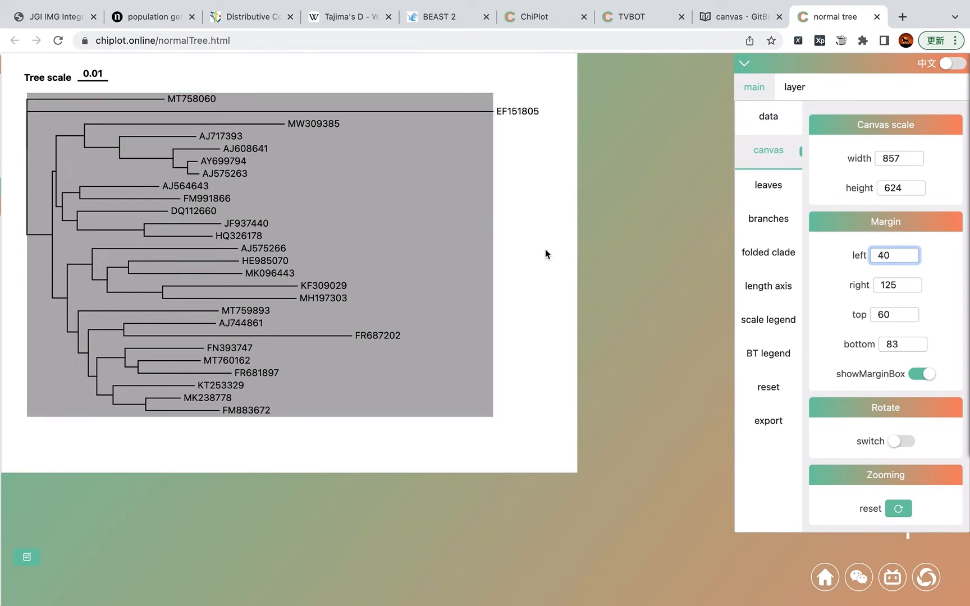
left_click_drag(28, 258, 183, 258)
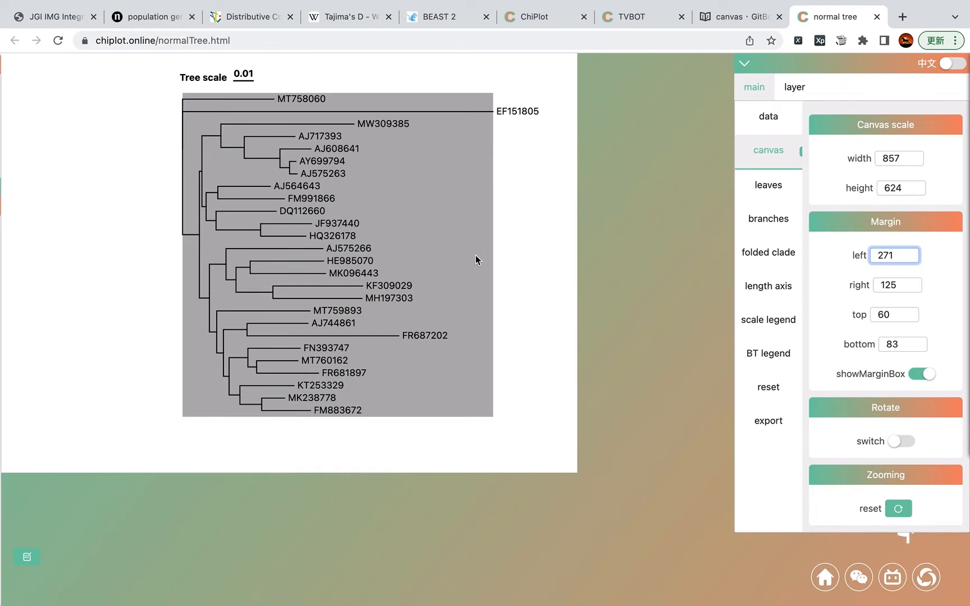
Step: Open the Circular layout editor and drag the margin box's left edge to shrink the circular tree
left_click(643, 17)
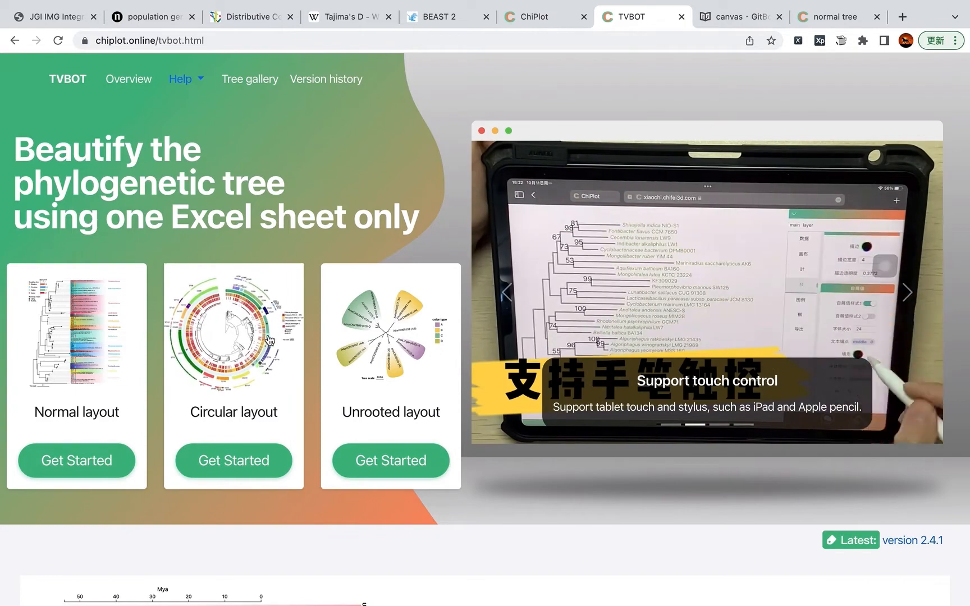
left_click(270, 340)
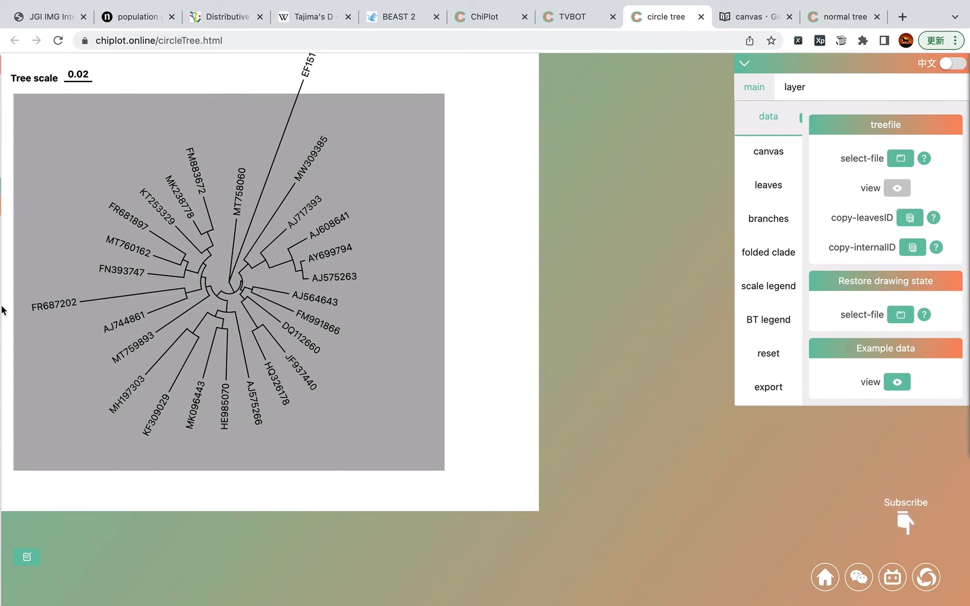
left_click_drag(37, 296, 142, 349)
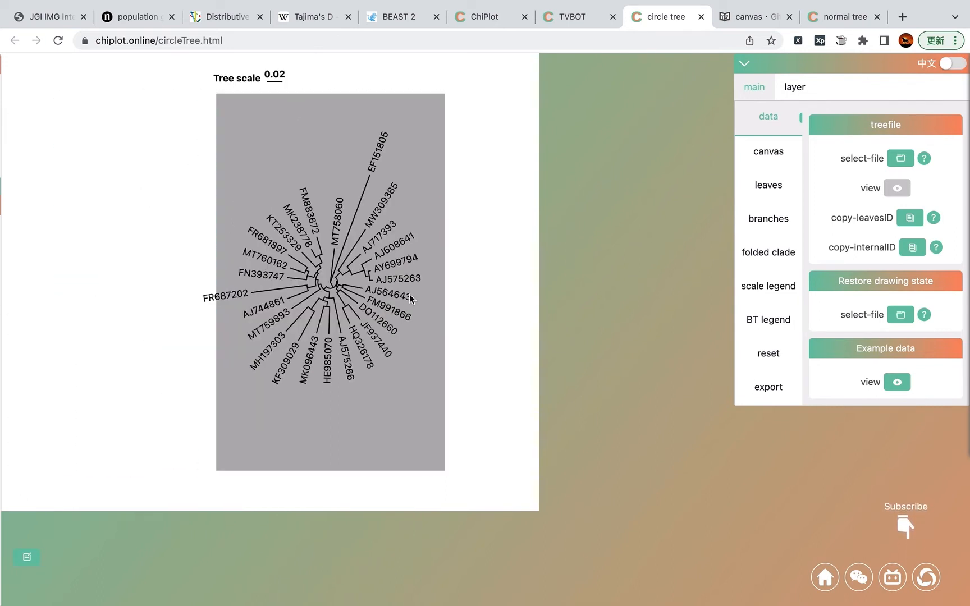
Step: Shrink the circular tree further by dragging the margin box's right edge inward
left_click_drag(444, 291, 305, 292)
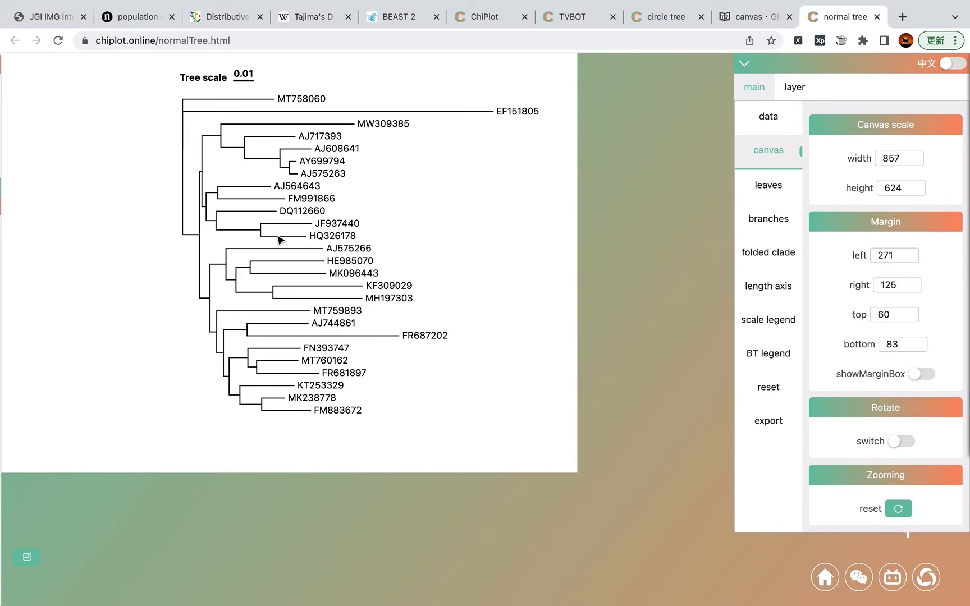
Step: In the rectangular tree, show the margin box and drag its right edge outward to a right margin of 89
mouse_move(287, 237)
left_mouse_down()
mouse_move(200, 181)
mouse_move(370, 210)
mouse_move(260, 270)
mouse_move(274, 245)
left_mouse_up()
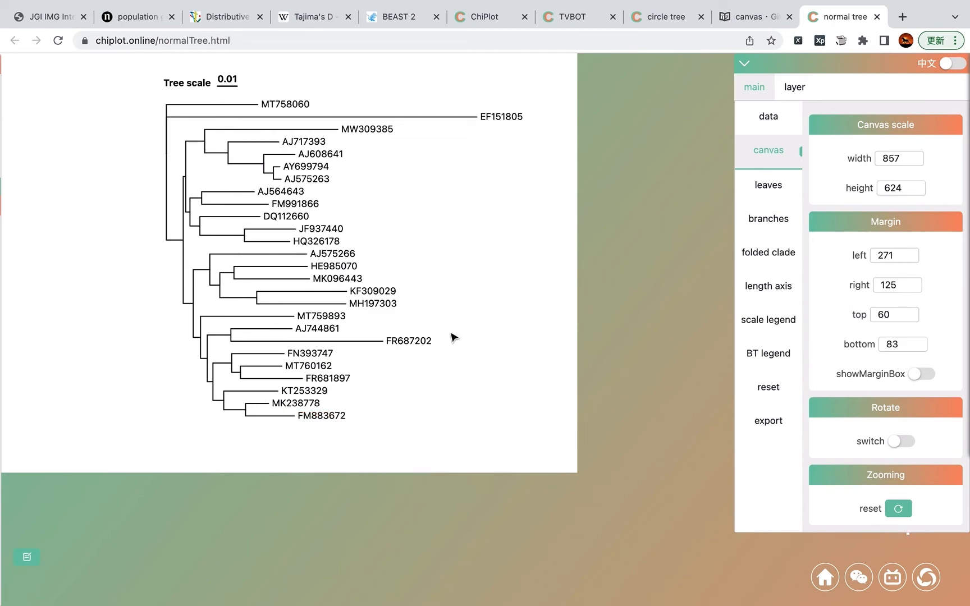
scroll(334, 287, "up", 5)
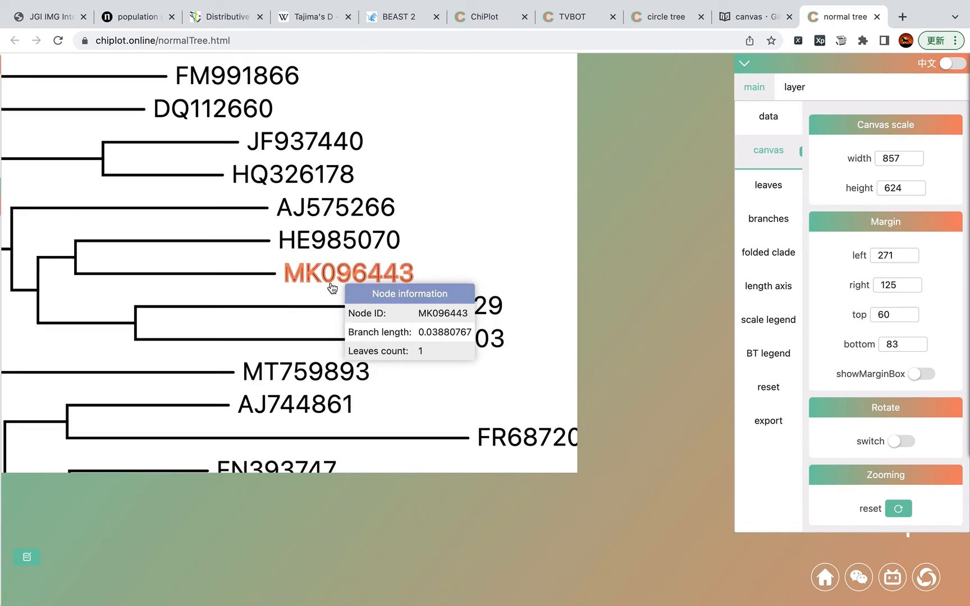
scroll(333, 287, "down", 8)
scroll(333, 287, "up", 5)
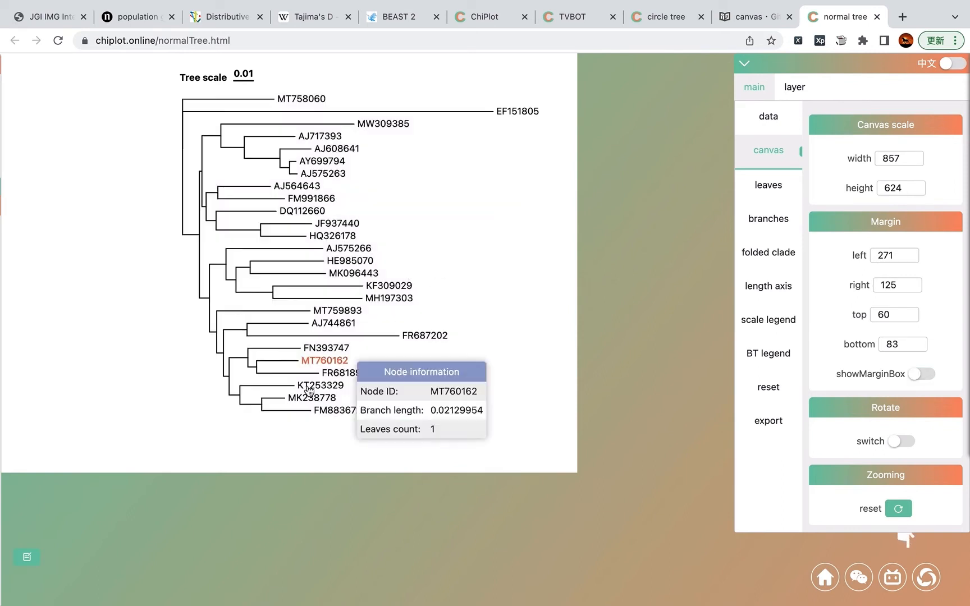
double_click(494, 196)
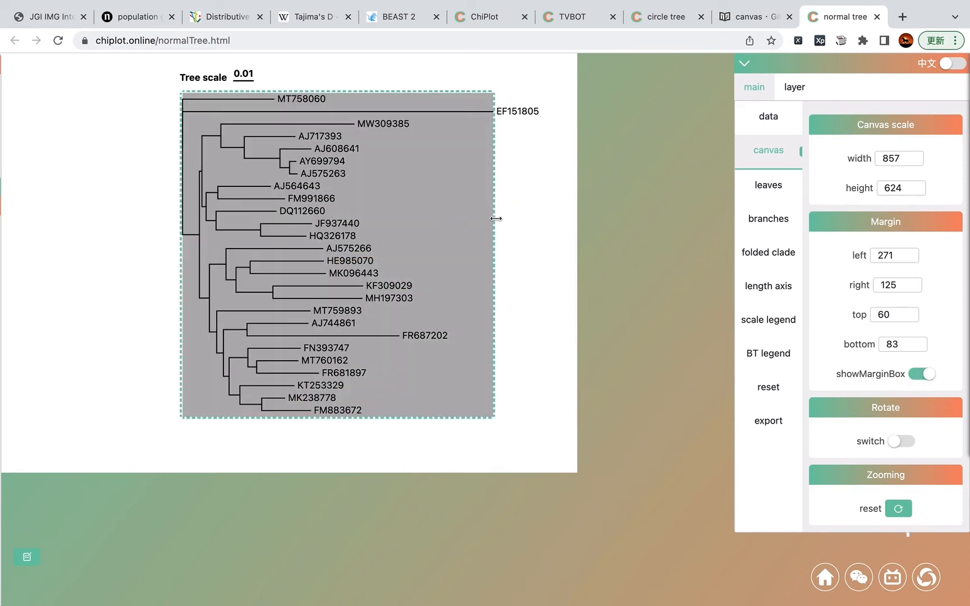
left_click_drag(498, 218, 521, 220)
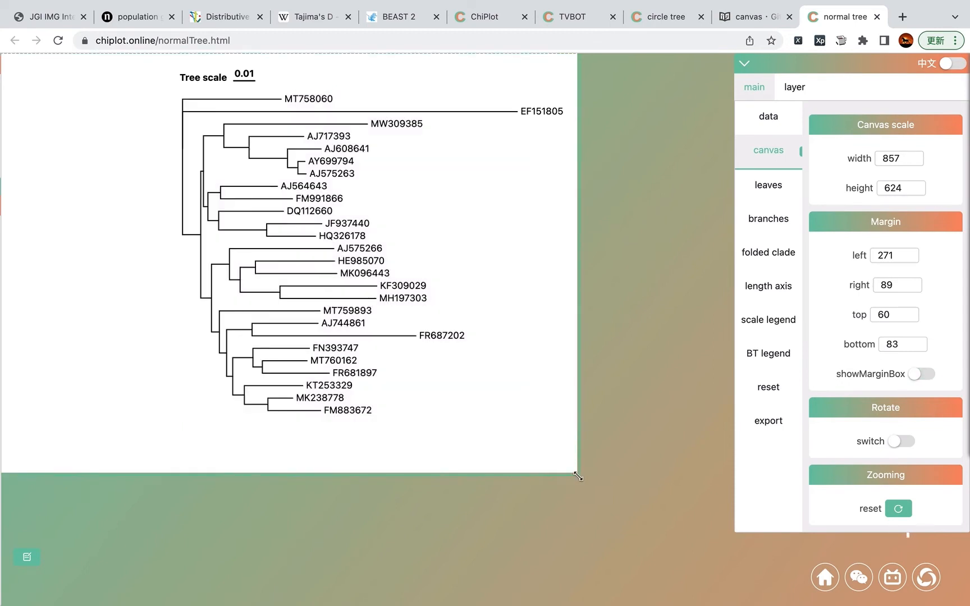
Step: Enlarge the canvas by dragging its corner to about 905 × 675
left_click_drag(576, 475, 610, 507)
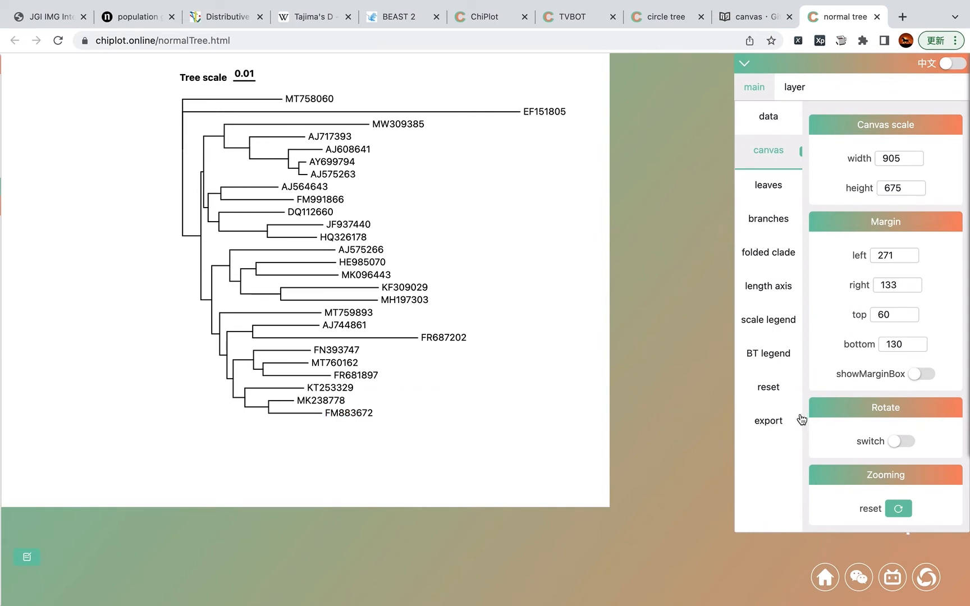
left_click(768, 387)
Step: Drag the tree scale legend below the tree, and drag the tree toward the canvas's upper left
left_click_drag(208, 84, 235, 456)
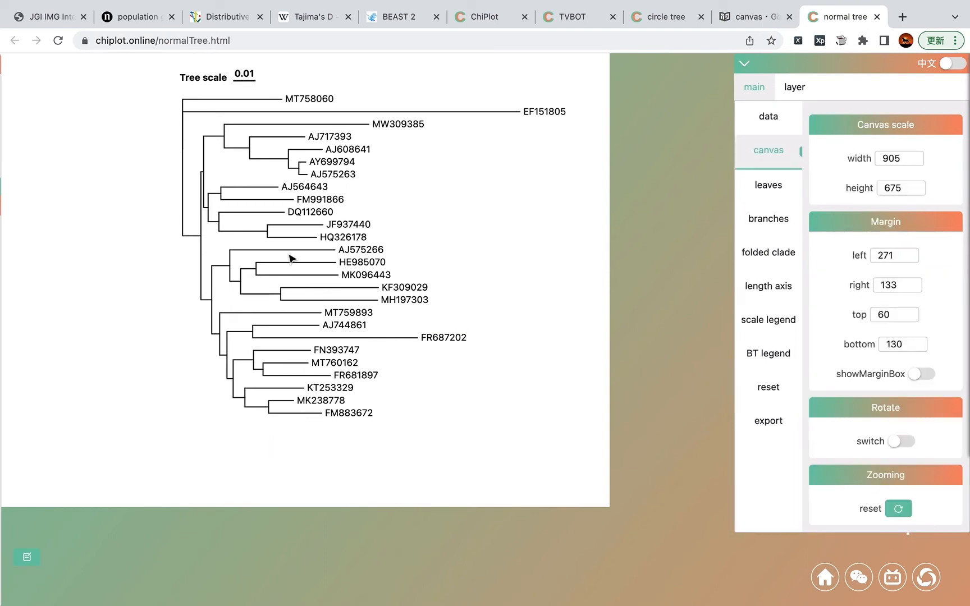
left_click_drag(289, 256, 207, 286)
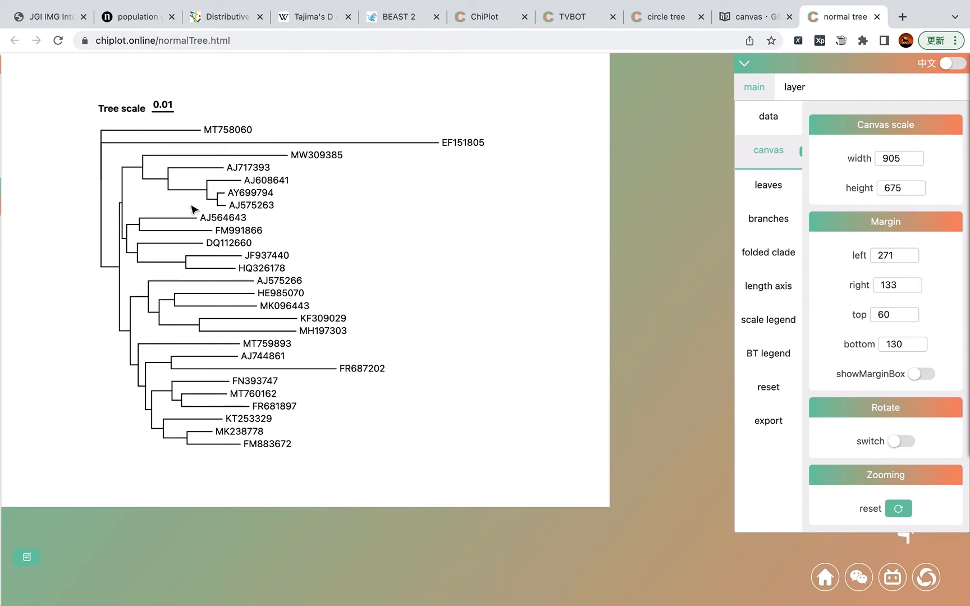
Step: Reroot the tree on the branch leading to the AJ717393–AJ575263 clade with offset 0.5
mouse_move(156, 184)
mouse_move(223, 230)
scroll(223, 230, "up", 2)
scroll(223, 230, "up", 2)
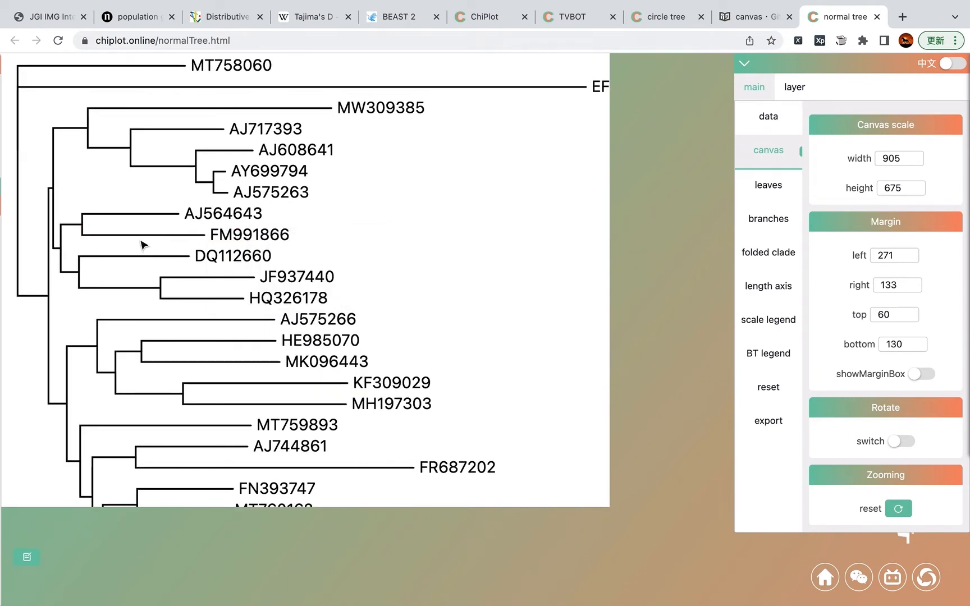
right_click(105, 150)
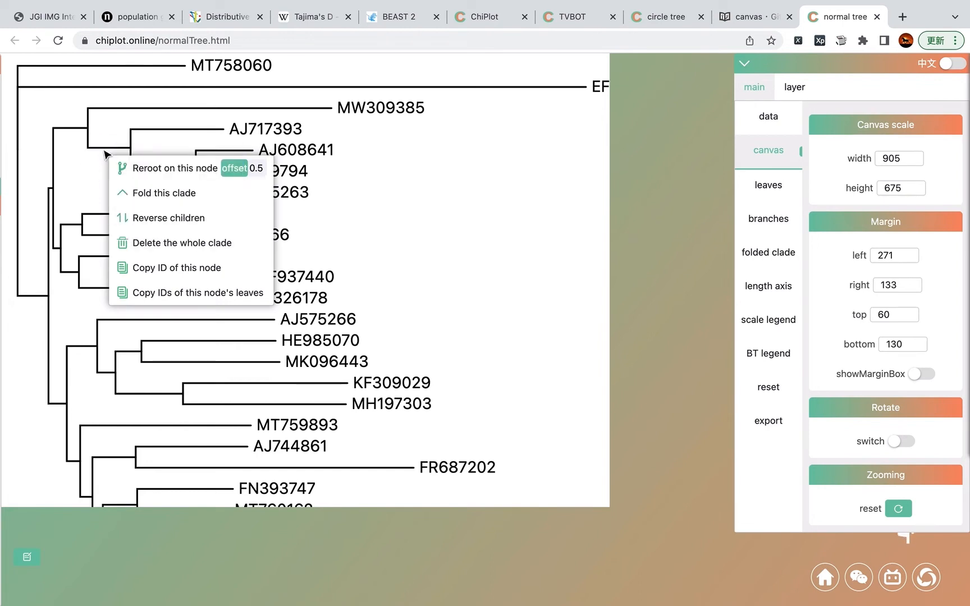
left_click(179, 172)
Step: Reverse the children of the node joining AJ564643 and FM991866
left_click_drag(174, 253, 148, 306)
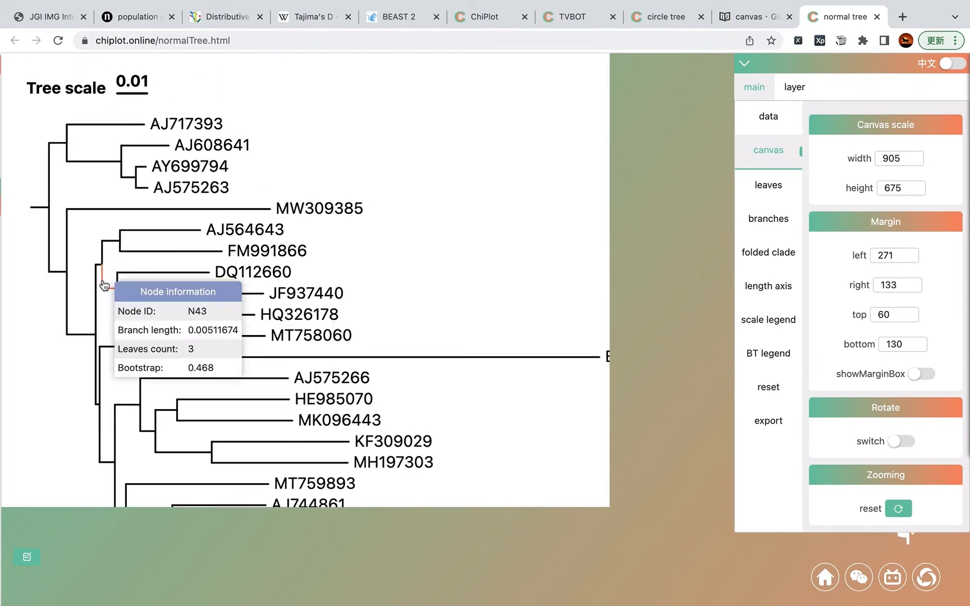
scroll(112, 266, "up", 5)
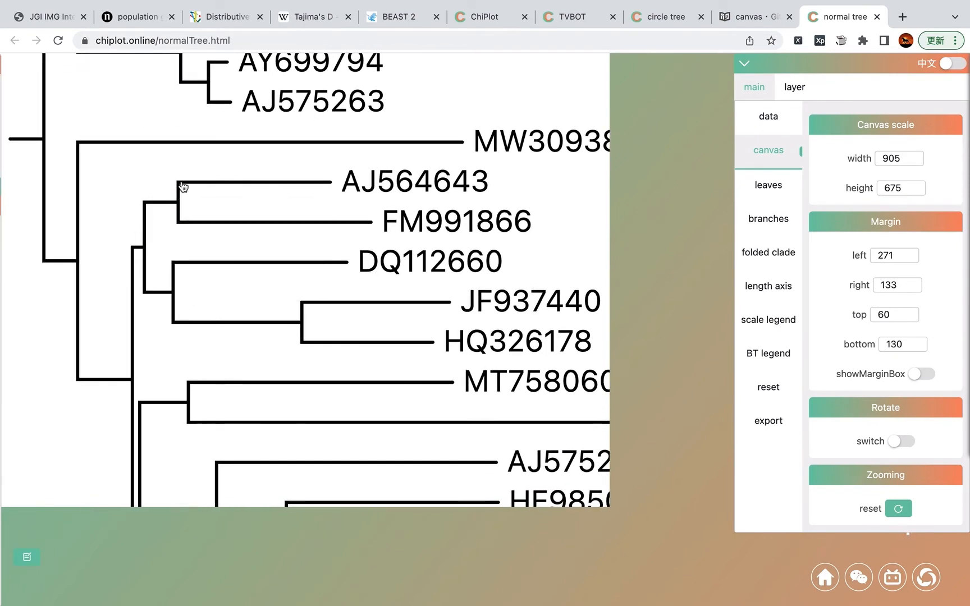
right_click(167, 205)
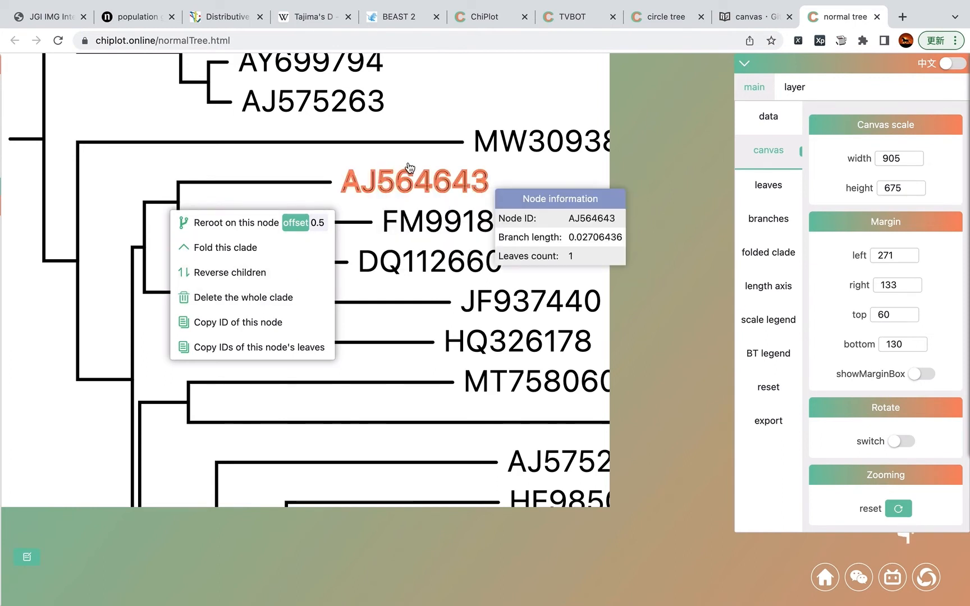
mouse_move(442, 230)
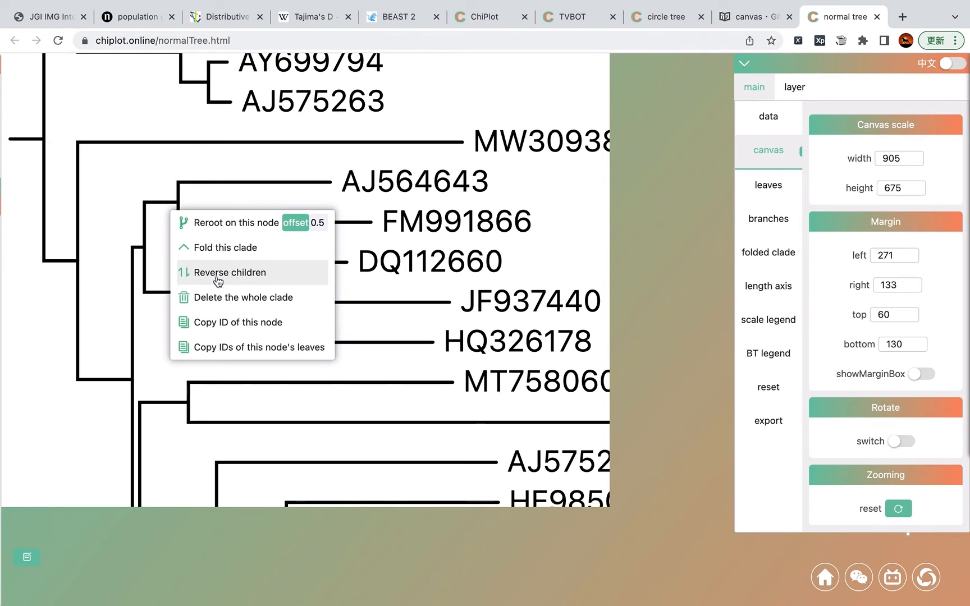
left_click(244, 279)
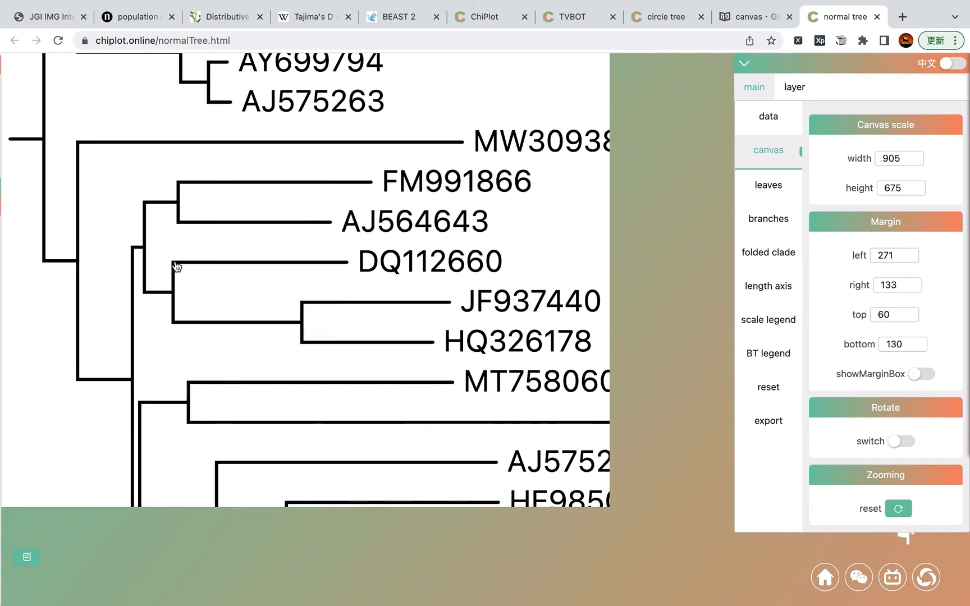
Step: Reverse the children of that AJ564643–FM991866 node back again
mouse_move(451, 219)
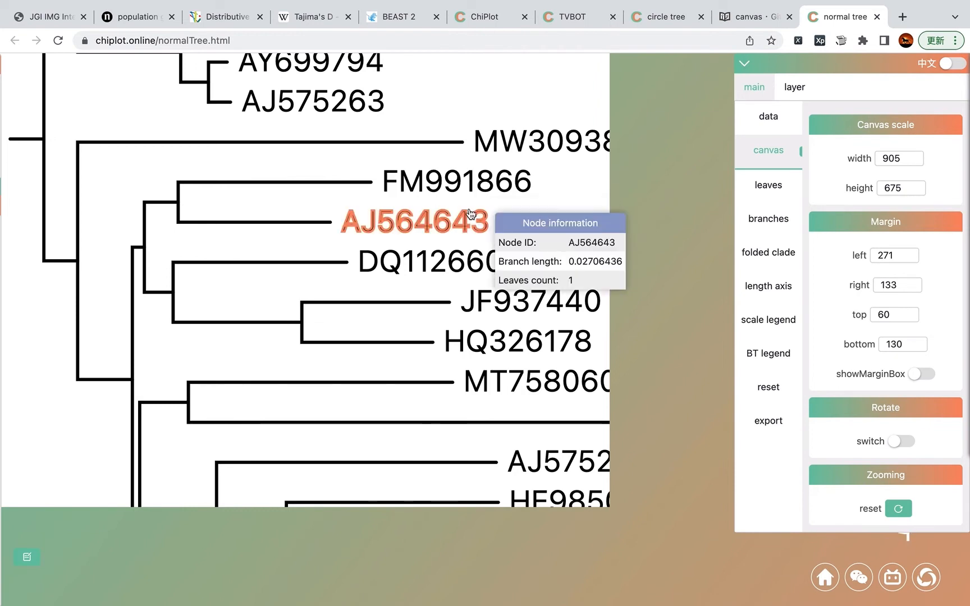
right_click(160, 208)
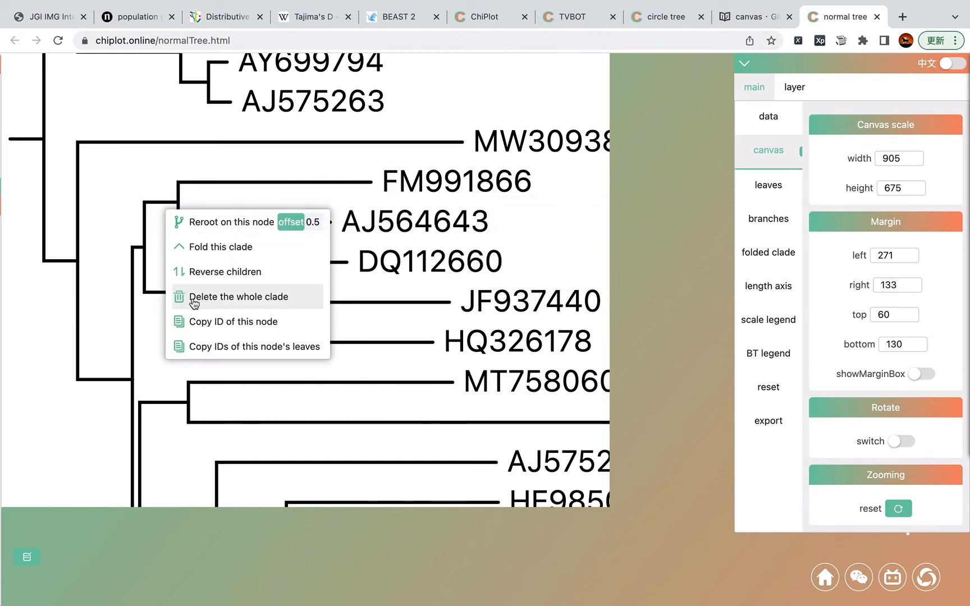
left_click(226, 281)
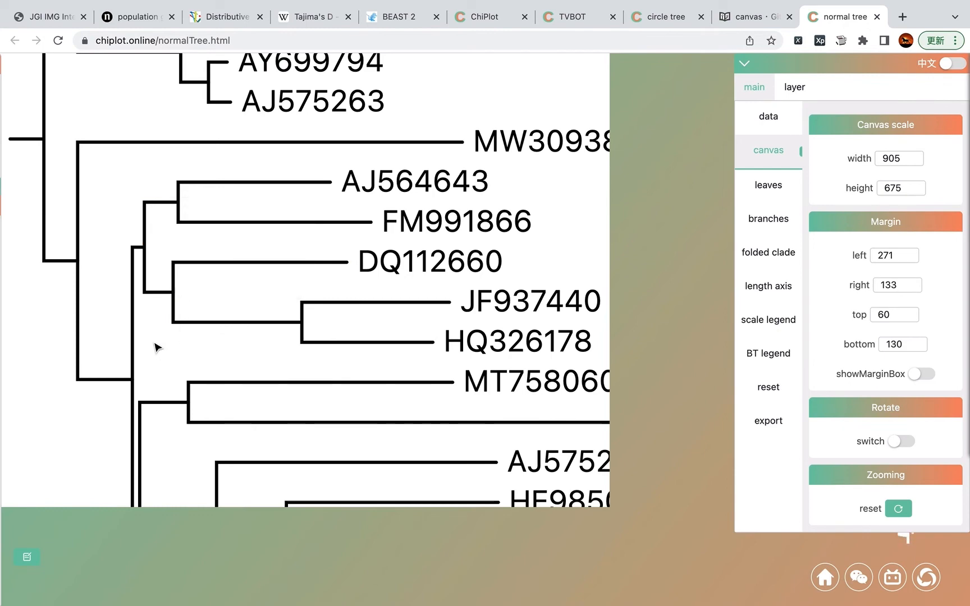
Step: Fold the AJ564643–FM991866 clade, naming the folded node jjjj
scroll(157, 342, "down", 5)
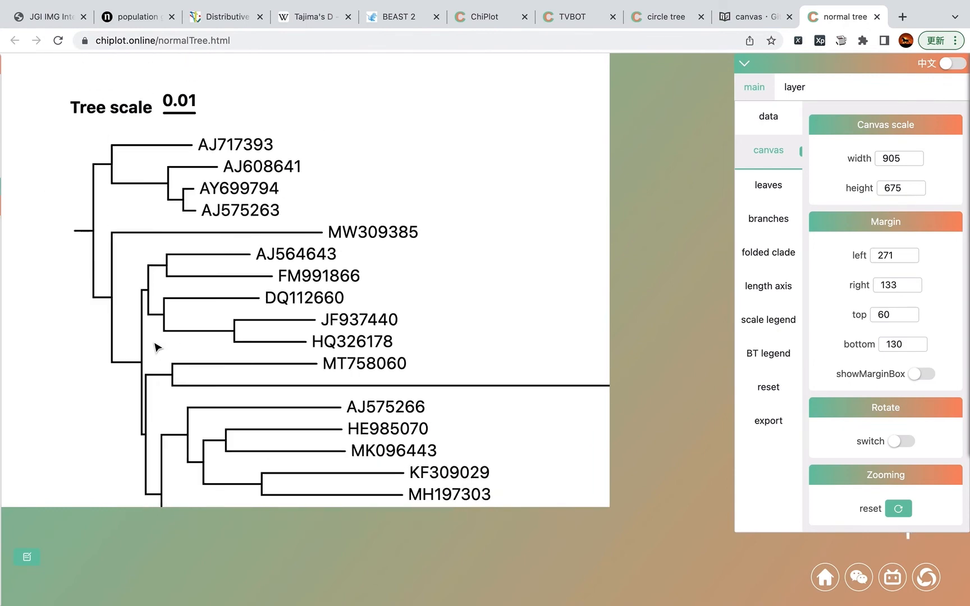
right_click(162, 270)
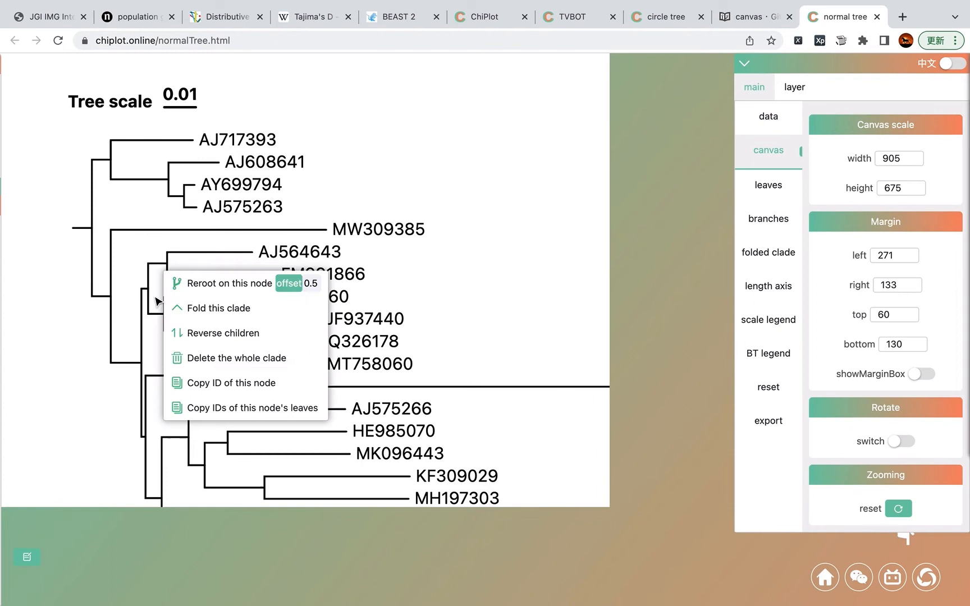
left_click(252, 311)
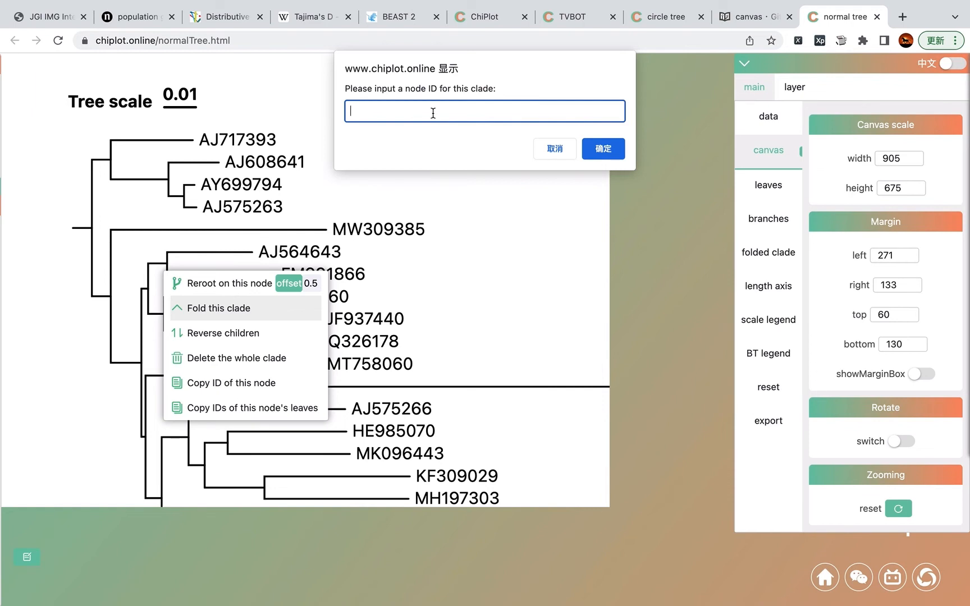
type("jjjj")
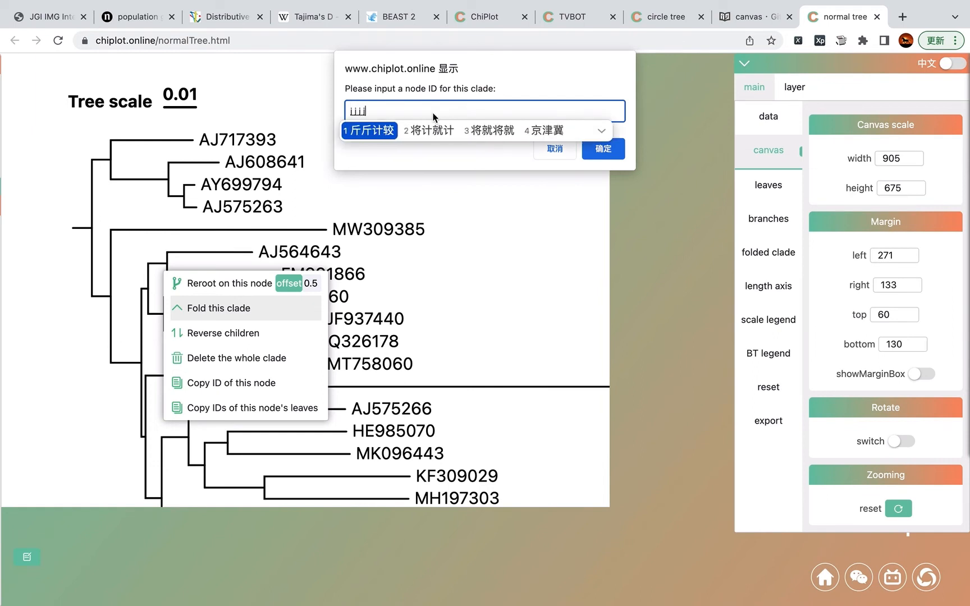
key("Return")
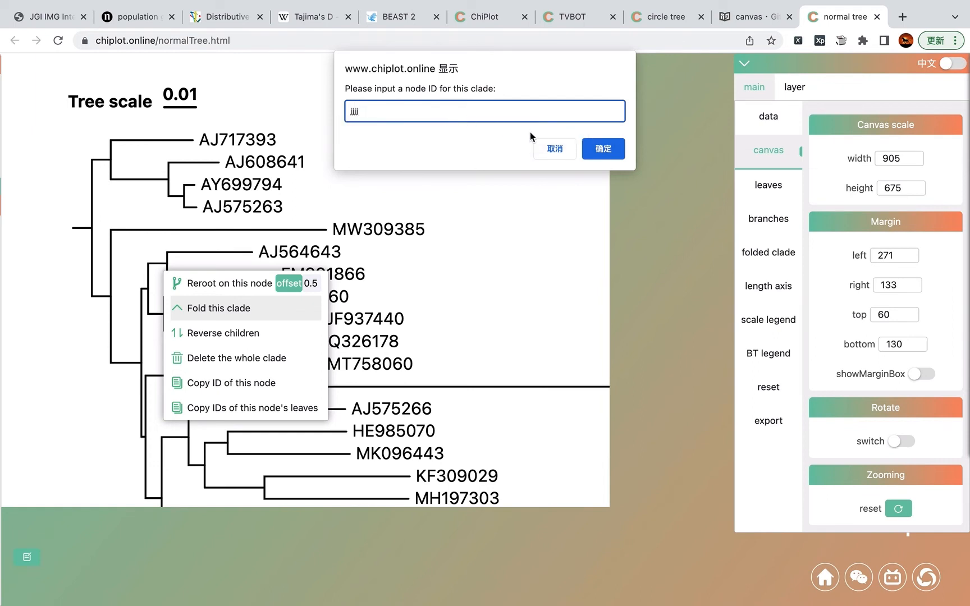
left_click(604, 149)
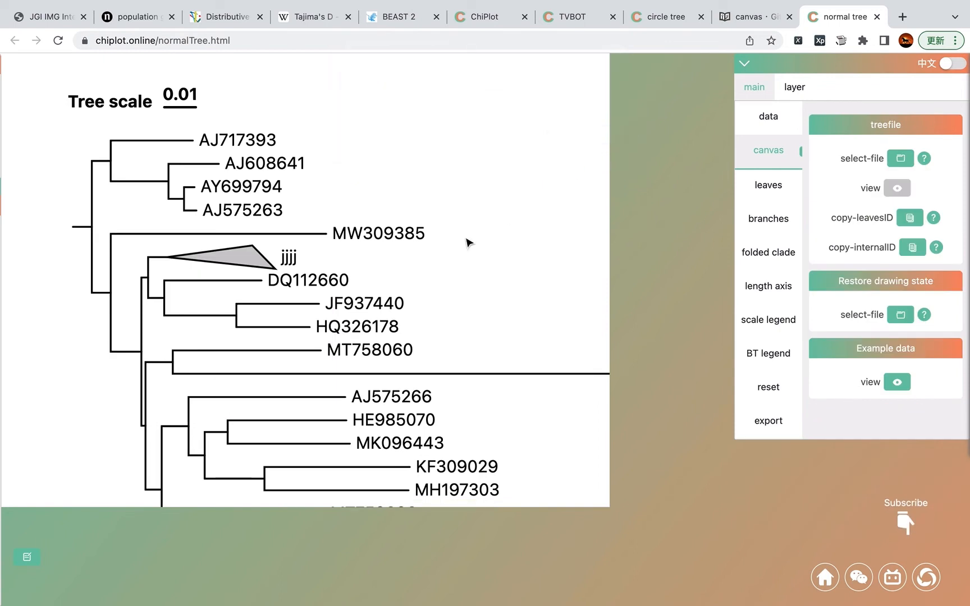
Step: Unfold the jjjj clade
right_click(254, 264)
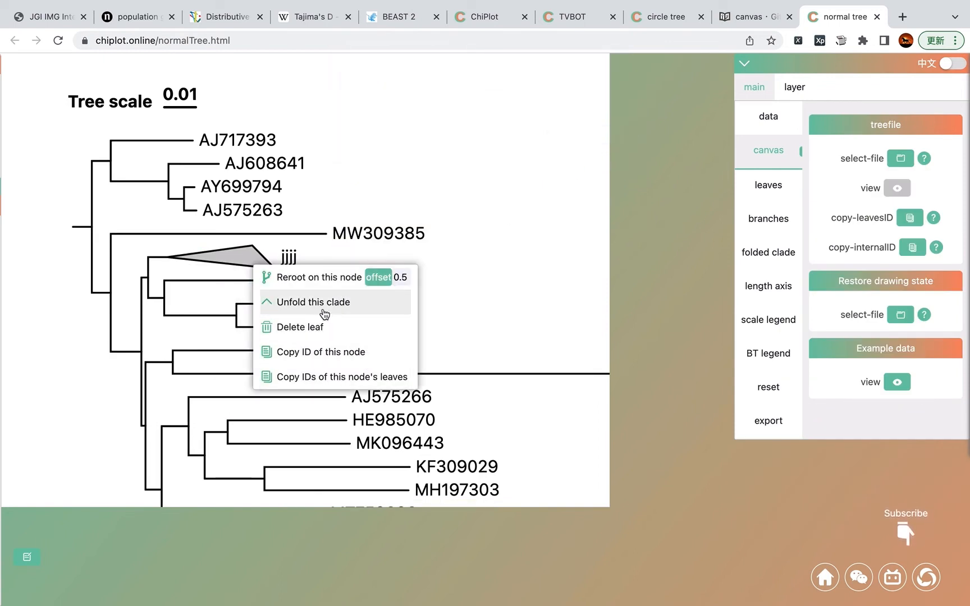
left_click(328, 306)
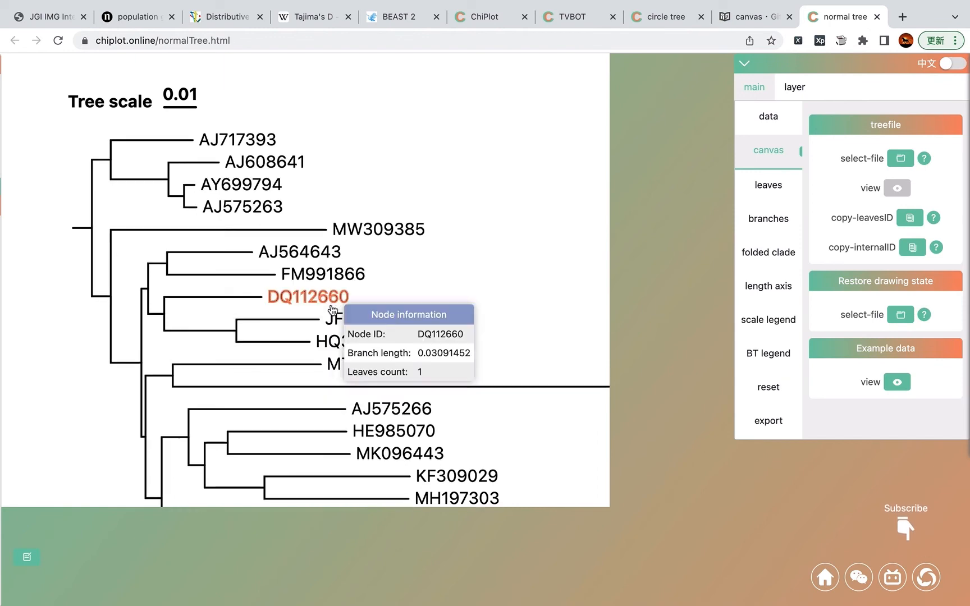
Step: Delete the whole clade containing MT758060 and the long EF151805 branch
left_click_drag(327, 275, 355, 180)
left_click_drag(272, 260, 223, 249)
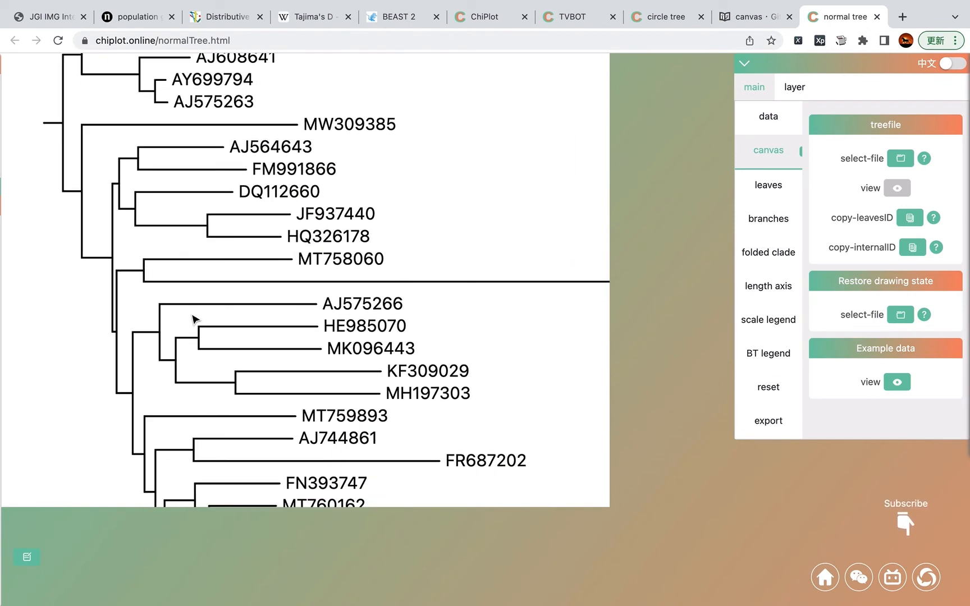
scroll(194, 318, "down", 5)
scroll(194, 318, "up", 5)
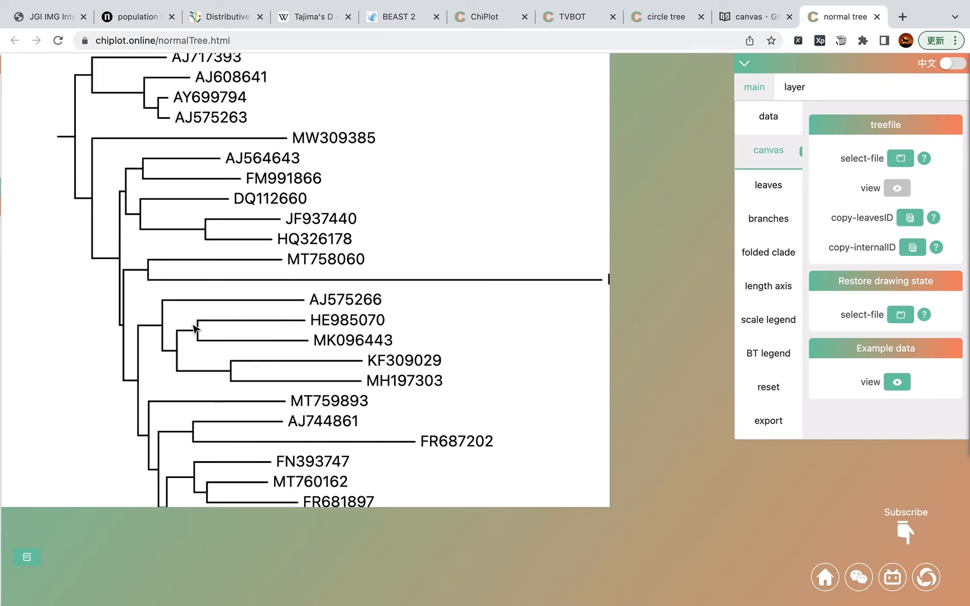
right_click(130, 285)
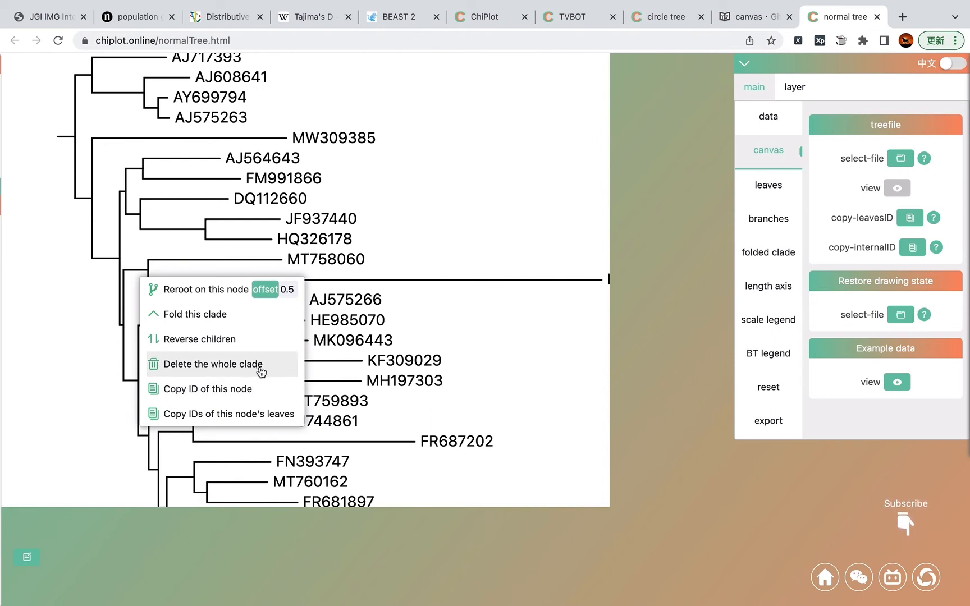
left_click(248, 371)
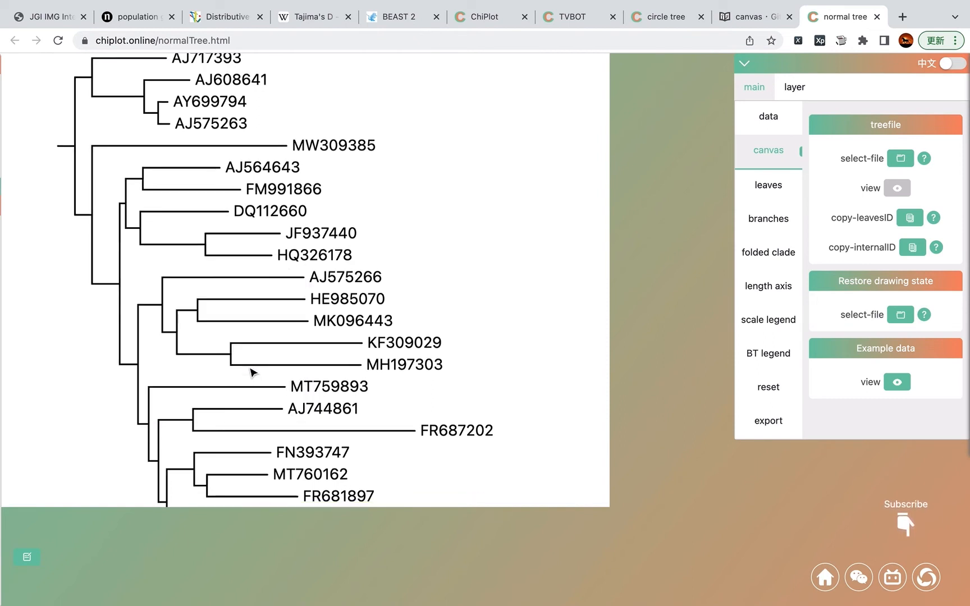
Step: Delete the leaf HQ326178
right_click(296, 256)
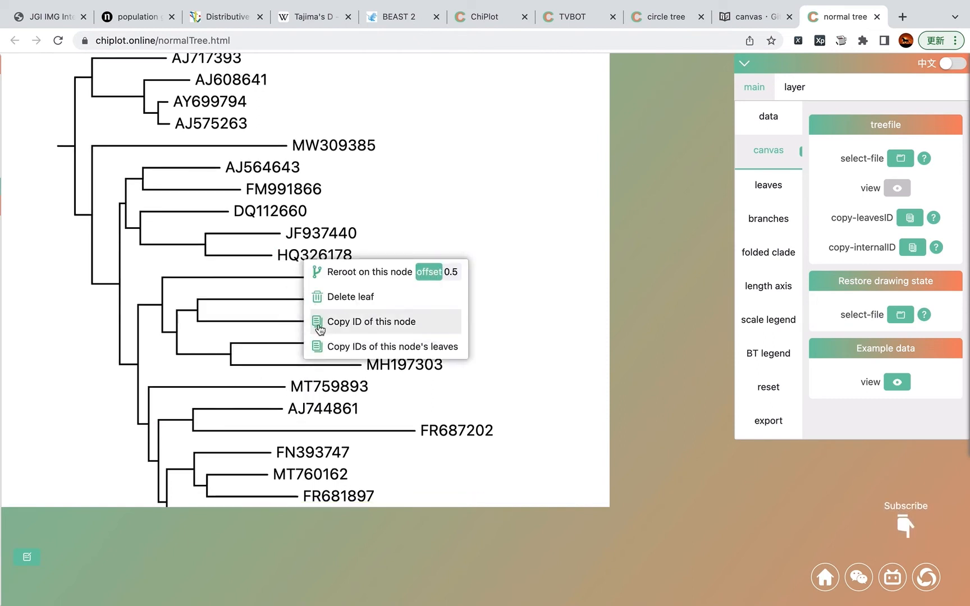
left_click(393, 301)
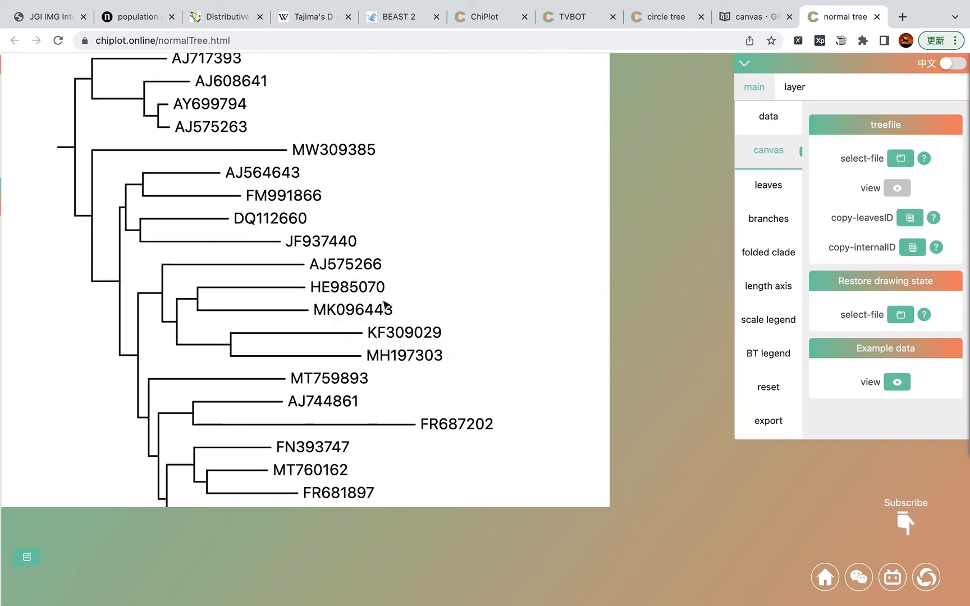
Step: Reset the reroot, reversed children and deleted clades to restore the original tree
mouse_move(339, 326)
scroll(340, 327, "down", 3)
scroll(329, 297, "up", 3)
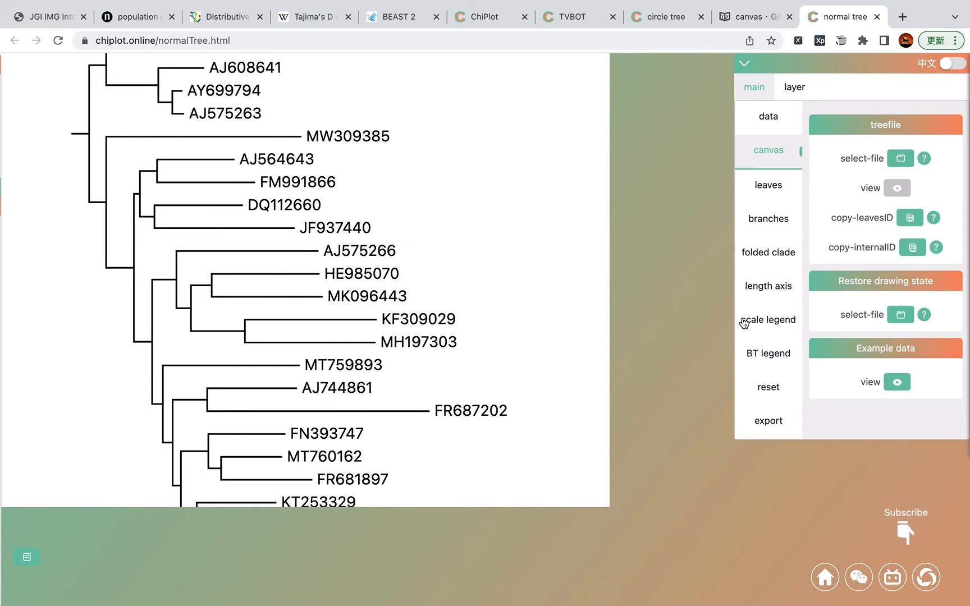
left_click(769, 397)
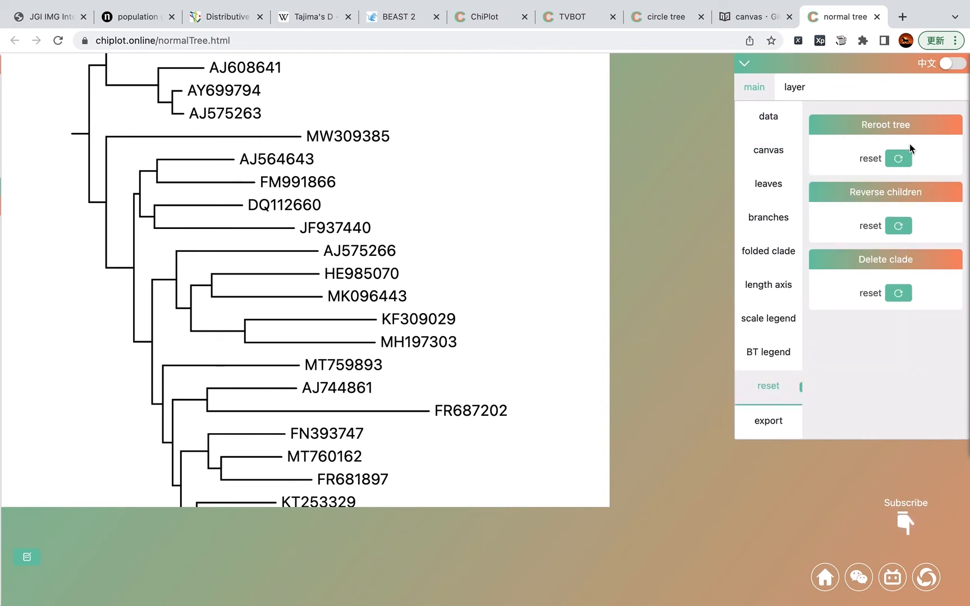
left_click(899, 160)
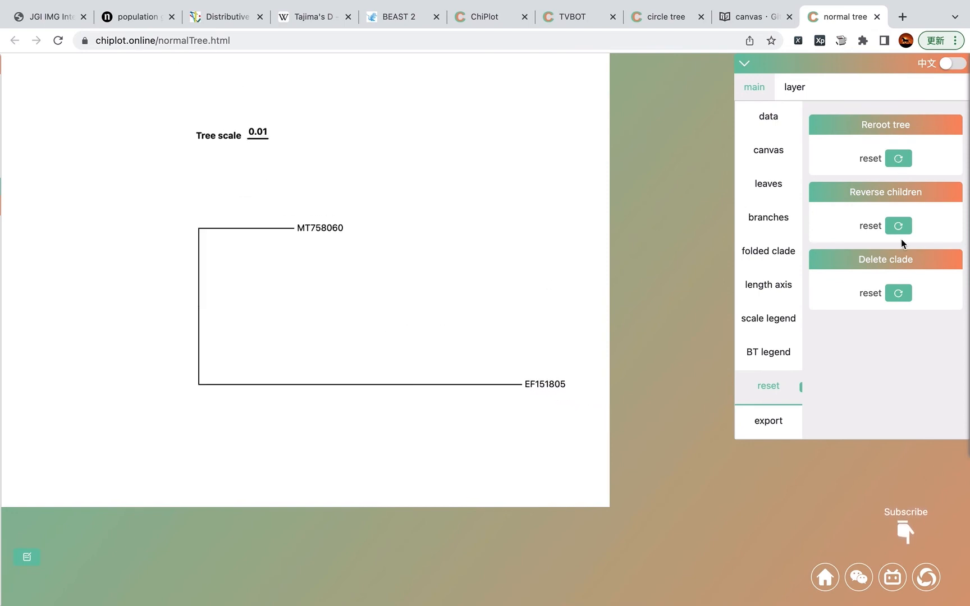
left_click(899, 226)
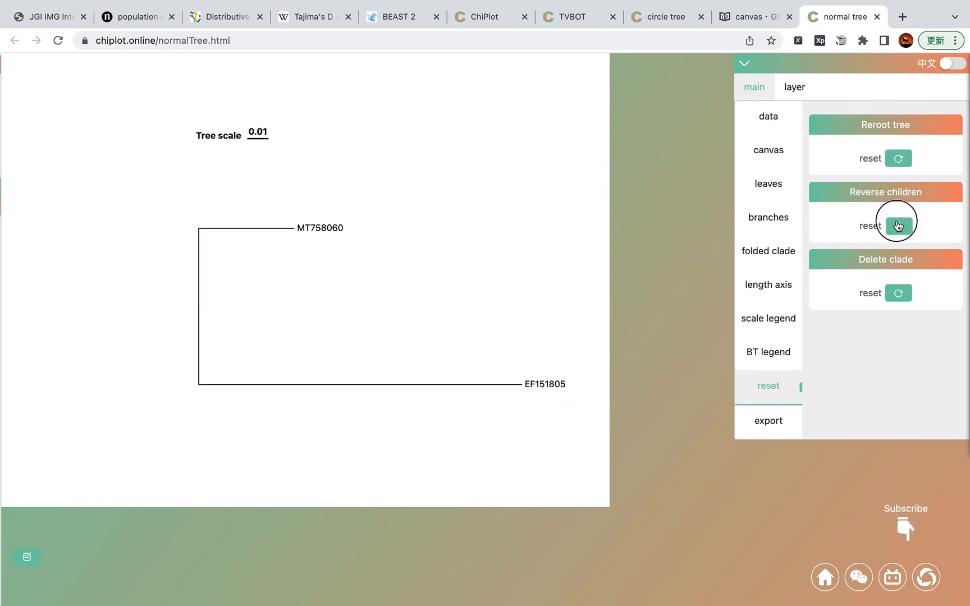
left_click(899, 293)
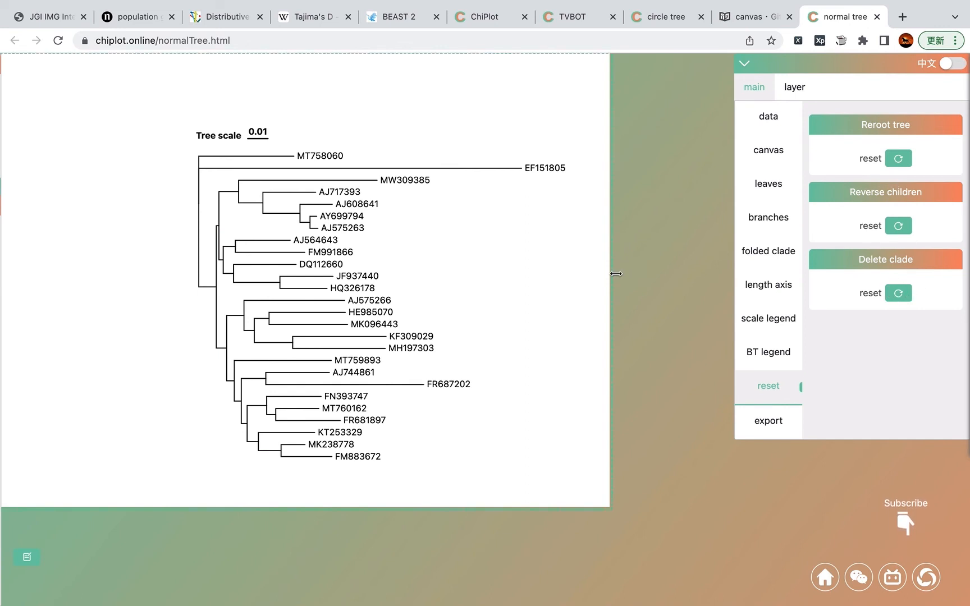
Step: Copy the ID of an internal node in the lower clade and paste it into a Sublime Text document
left_click(535, 287)
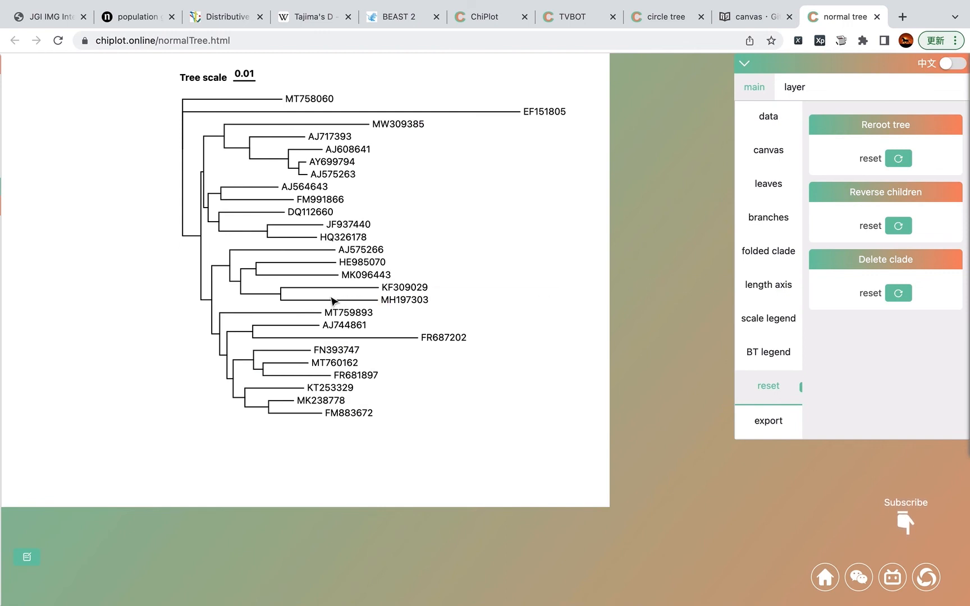
right_click(236, 336)
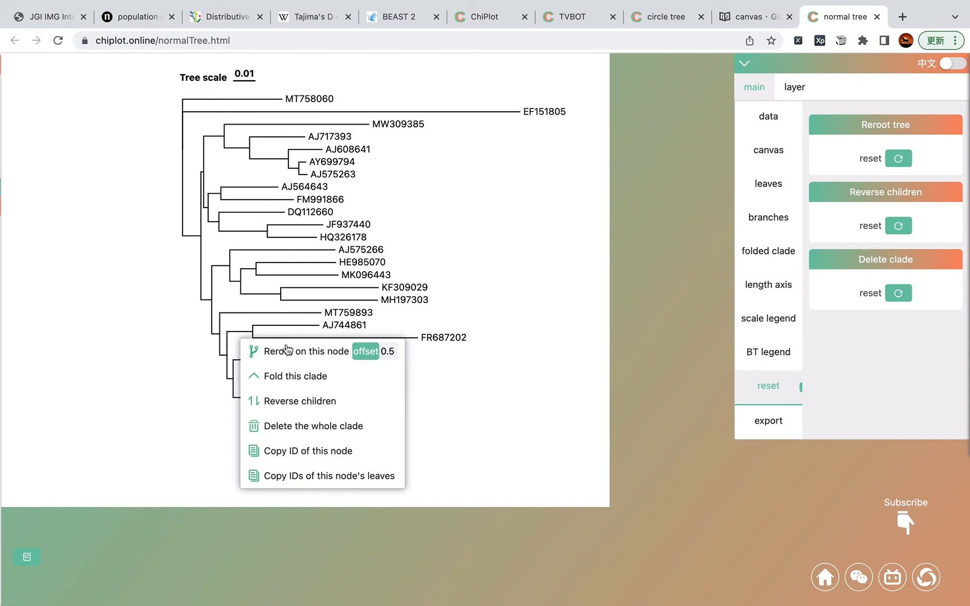
left_click(298, 458)
key("ctrl+Left")
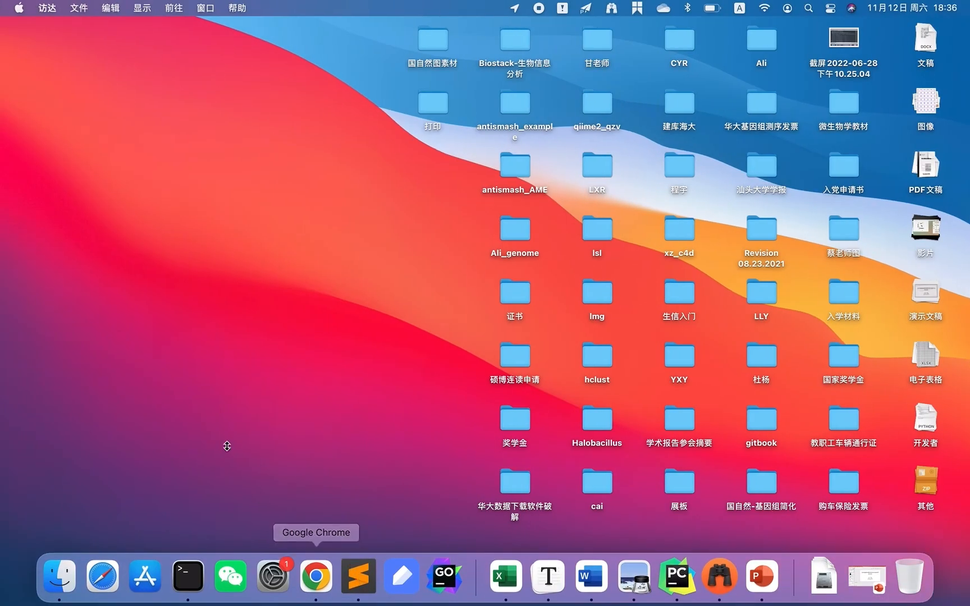
key("super+v")
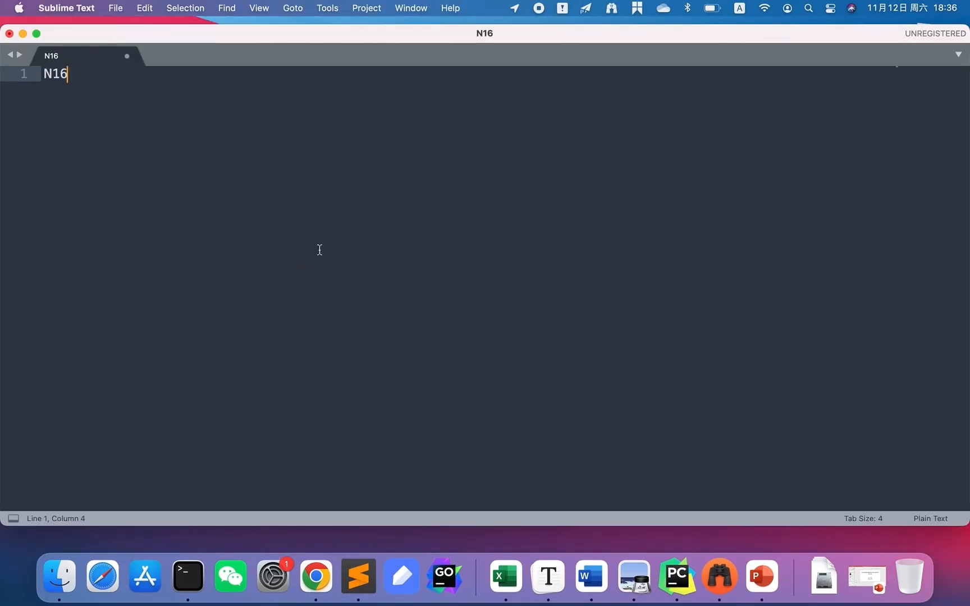
key("ctrl+Right")
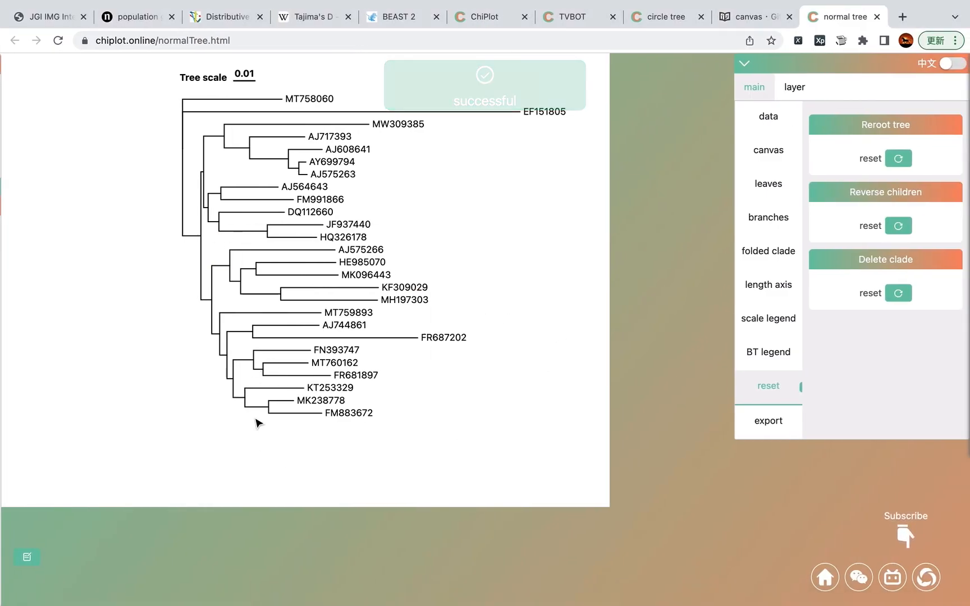
Step: Copy the leaf IDs of the FN393747–FR681897 clade and paste them two lines below the node ID
right_click(242, 366)
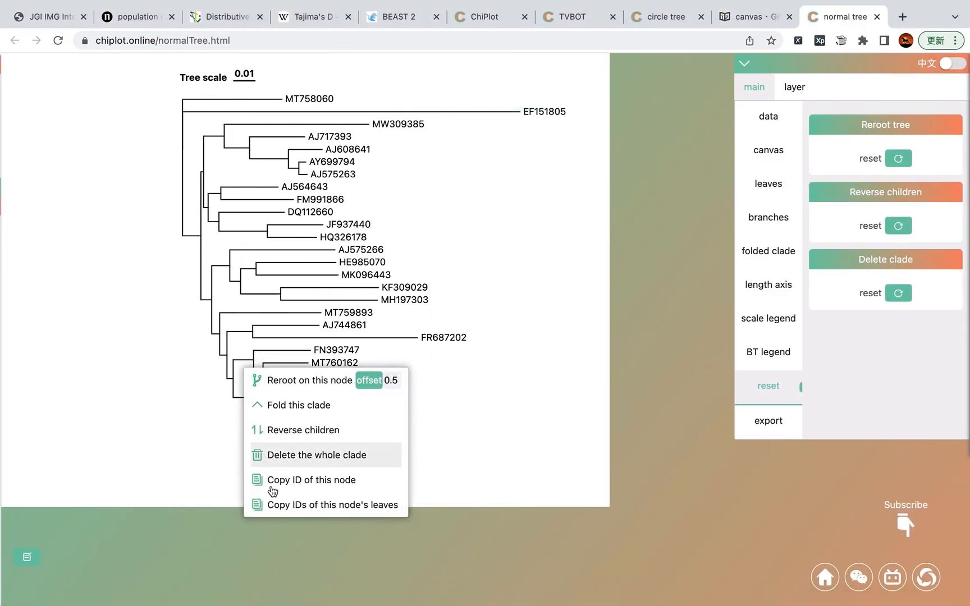
left_click(379, 511)
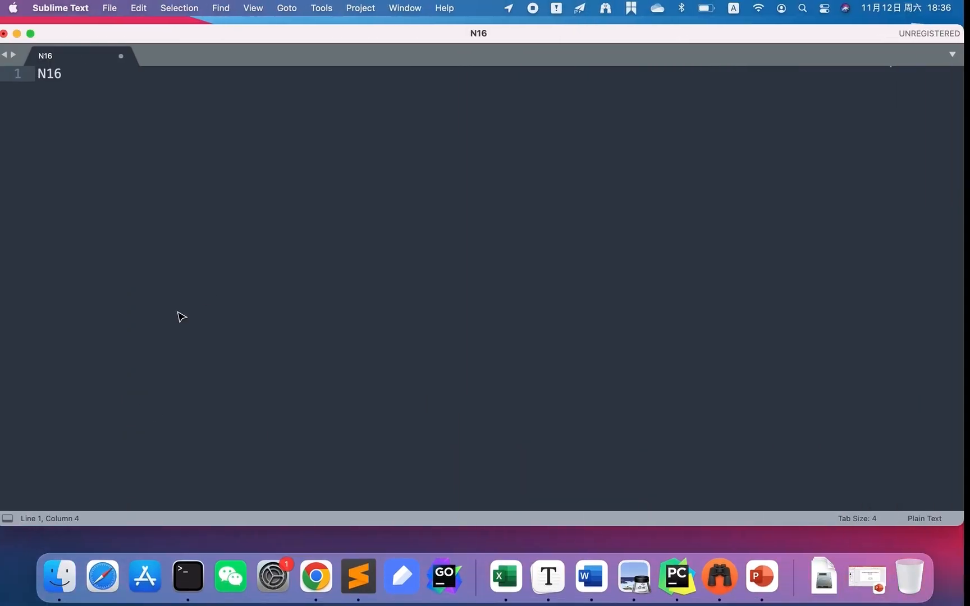
key("Return")
key("Return")
key("super+v")
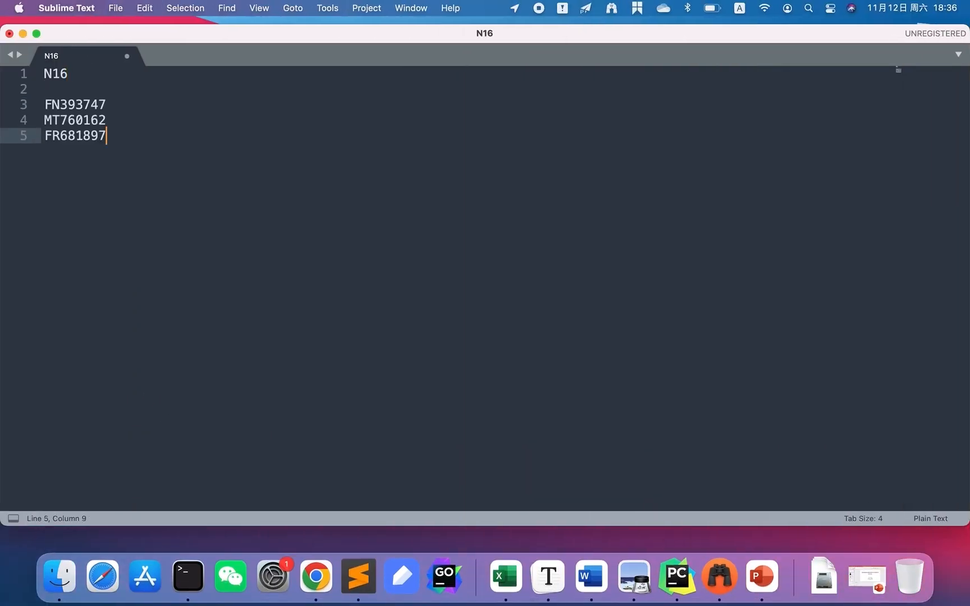
key("ctrl+Right")
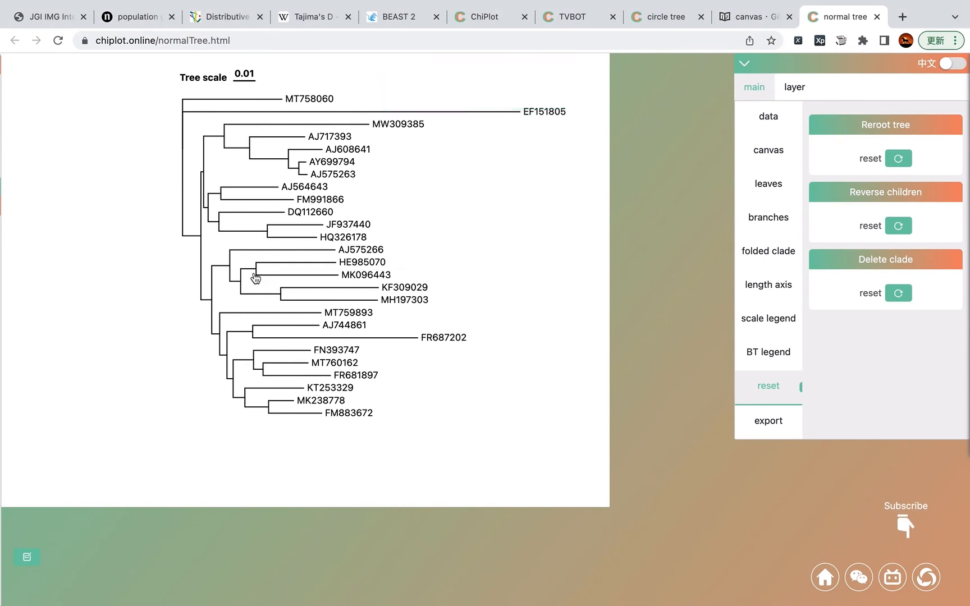
Step: Open the documentation's data page and read the Newick and Nexus tree file examples
left_click(247, 273)
left_click(745, 19)
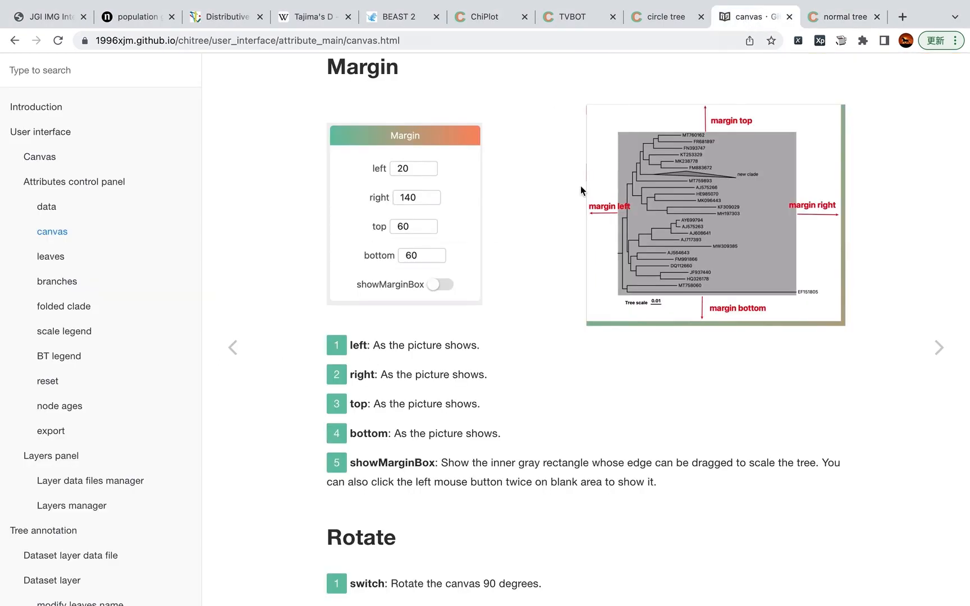
left_click(47, 208)
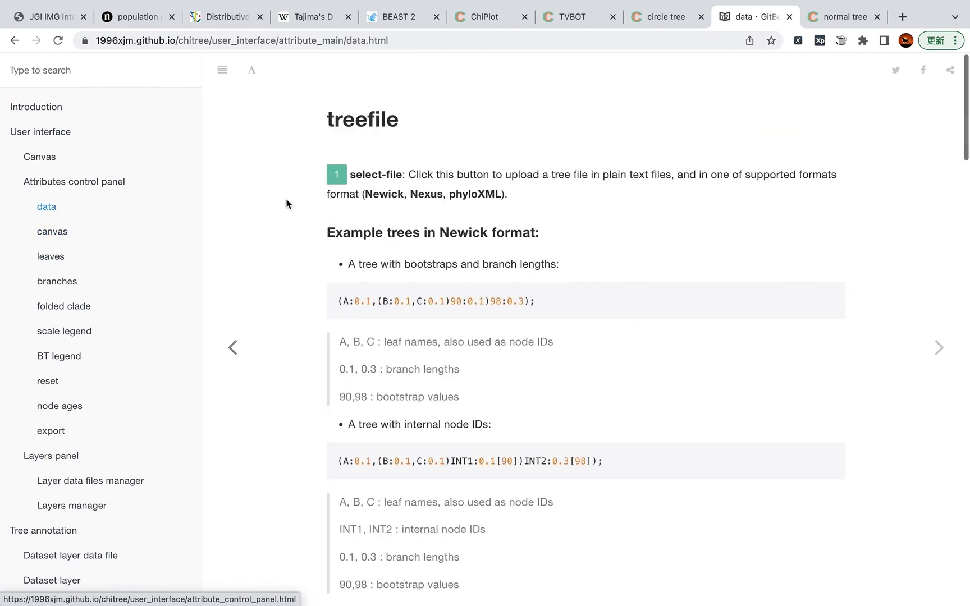
scroll(426, 320, "down", 10)
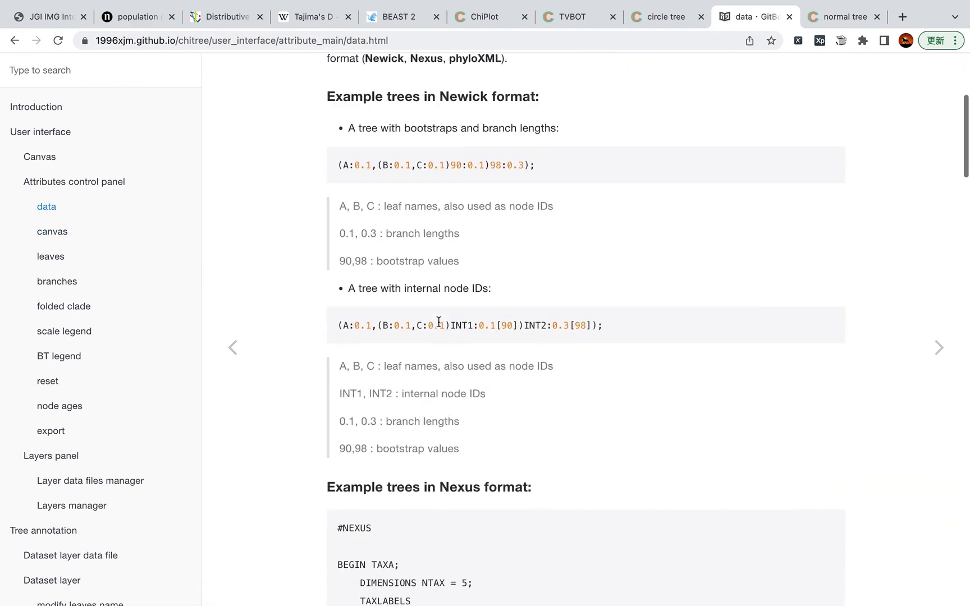
scroll(439, 325, "up", 5)
scroll(439, 321, "up", 3)
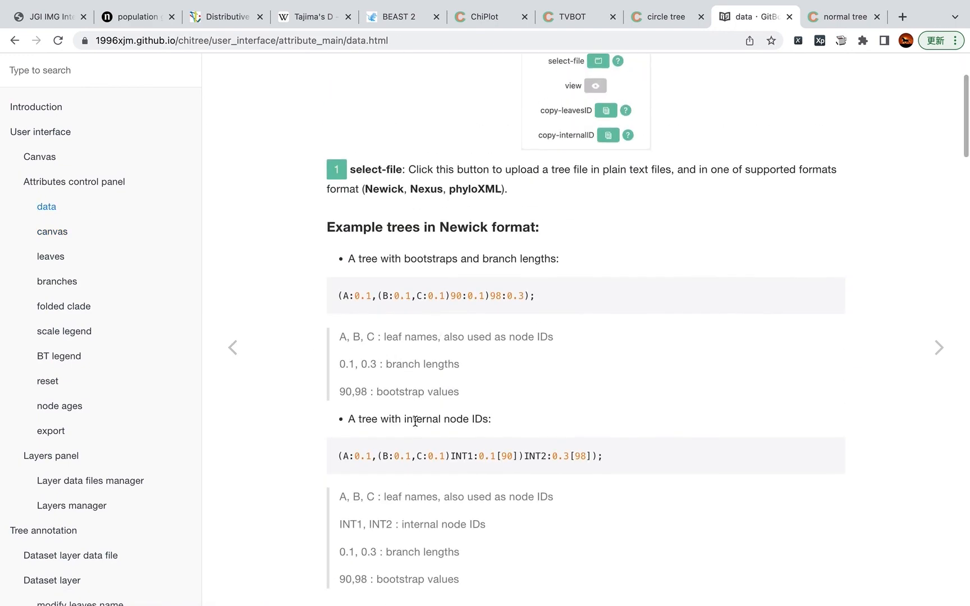
scroll(454, 481, "down", 1)
scroll(433, 498, "down", 18)
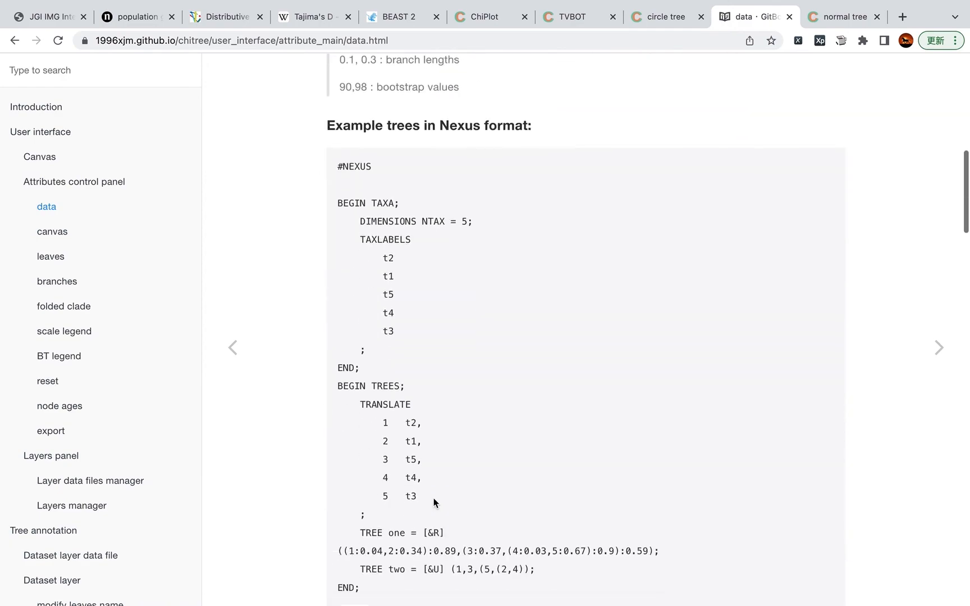
scroll(434, 498, "down", 3)
scroll(433, 498, "up", 15)
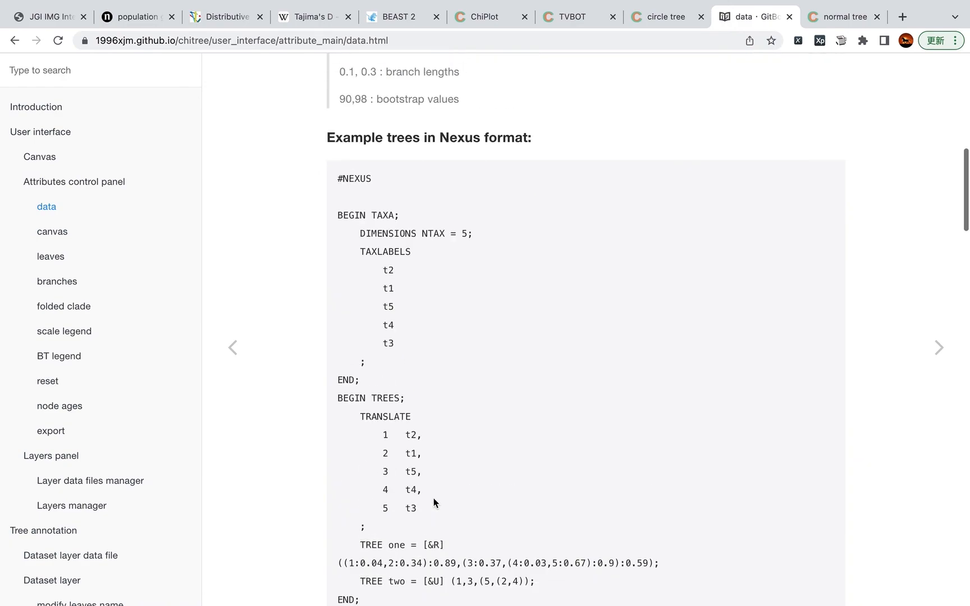
scroll(459, 286, "up", 1)
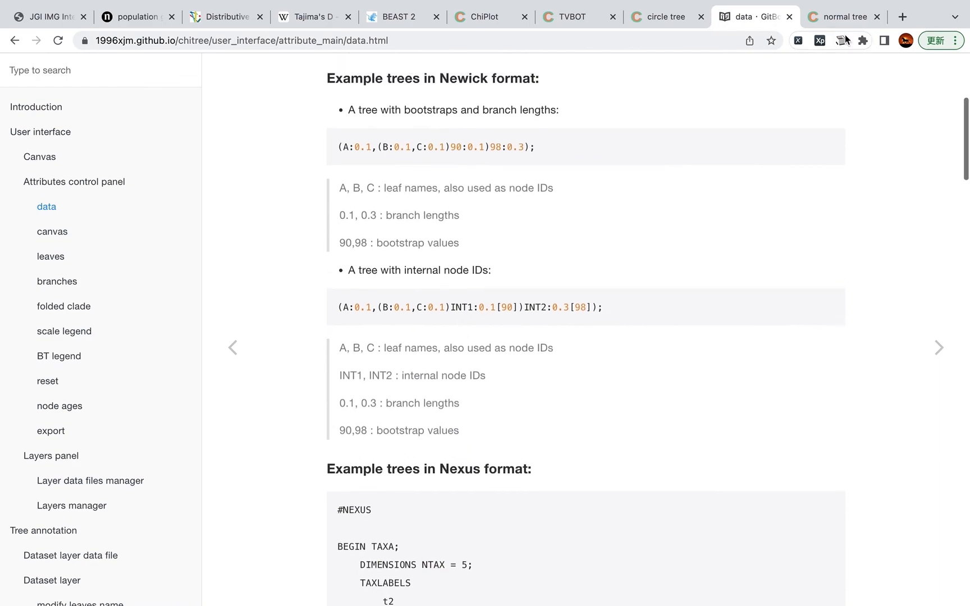